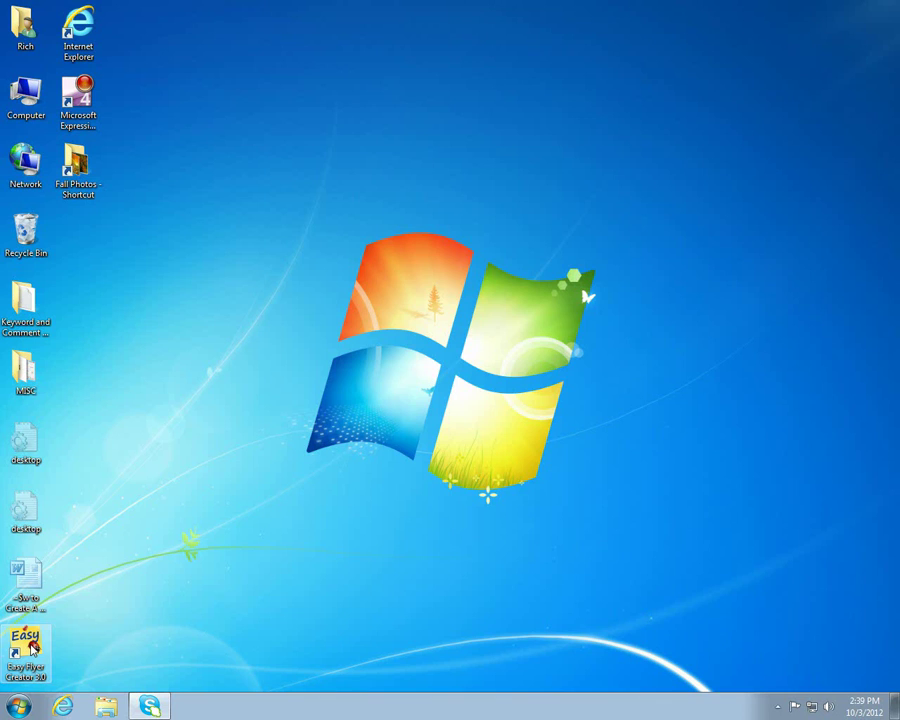
- Launch Easy Flyer Creator and open the Custom Portrait template in Design view
{"action": "double_click", "coordinate": [27, 645]}
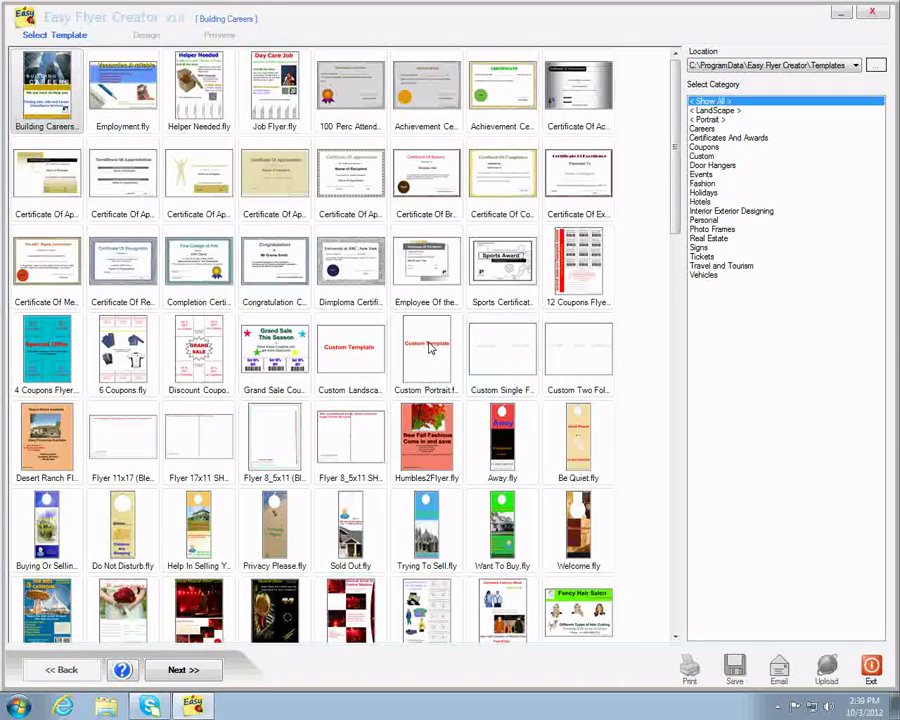
{"action": "left_click", "coordinate": [432, 348]}
{"action": "double_click", "coordinate": [432, 348]}
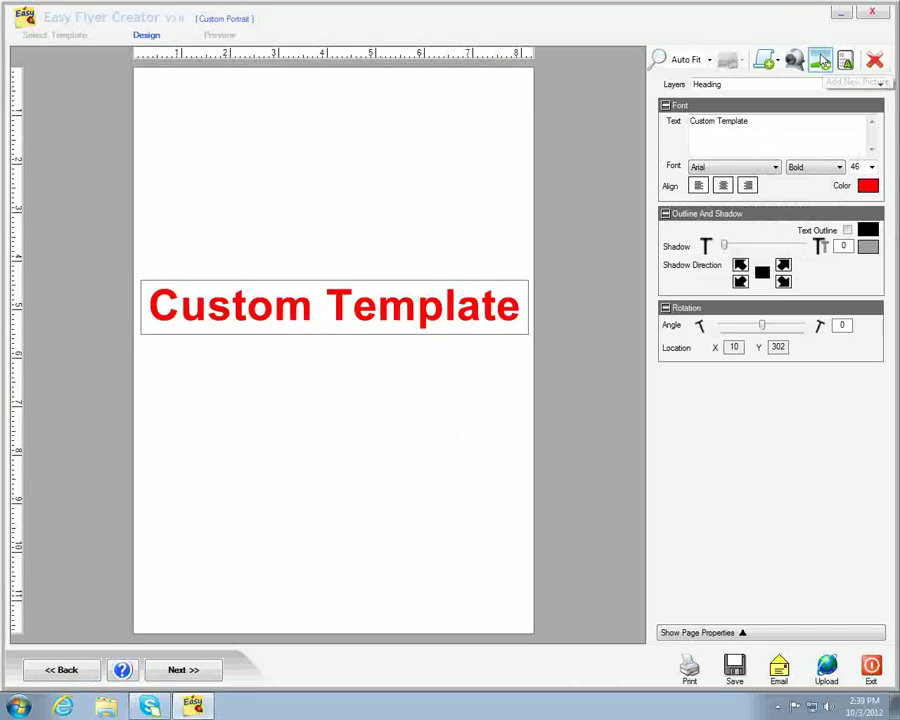
- Insert the Halloween wallpaper, align it to the top-left corner and stretch it to 567 × 802
{"action": "left_click", "coordinate": [819, 61]}
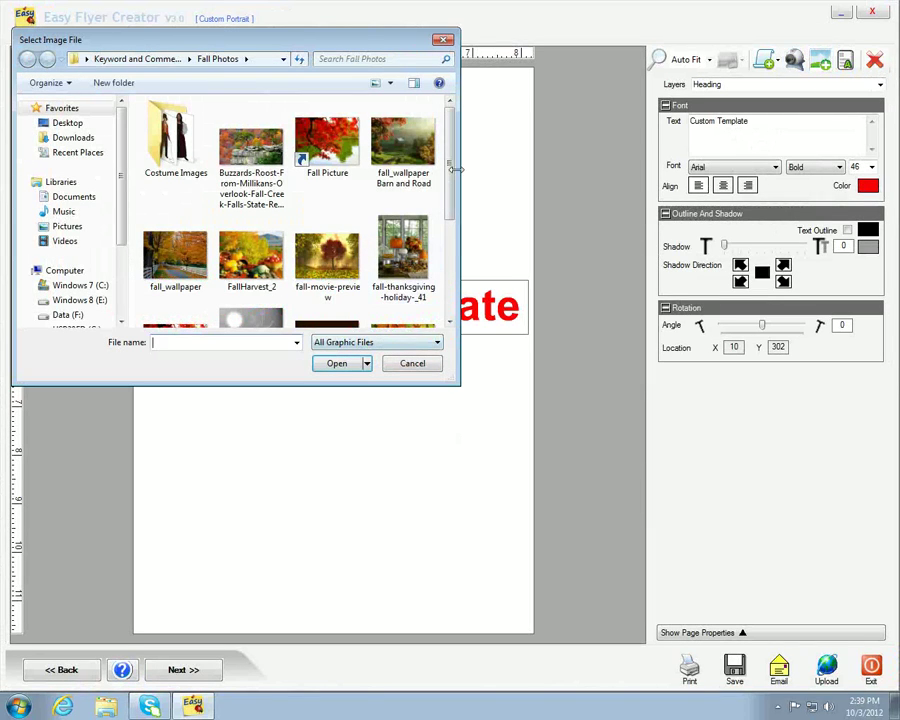
{"action": "left_click_drag", "start_coordinate": [449, 168], "coordinate": [449, 181]}
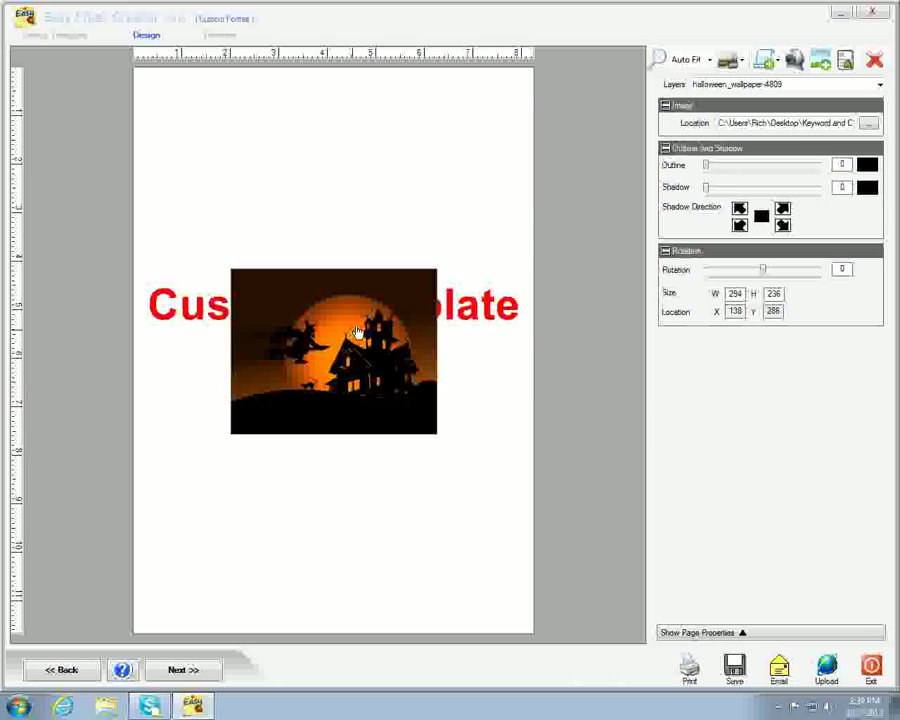
{"action": "left_click_drag", "start_coordinate": [357, 332], "coordinate": [262, 131]}
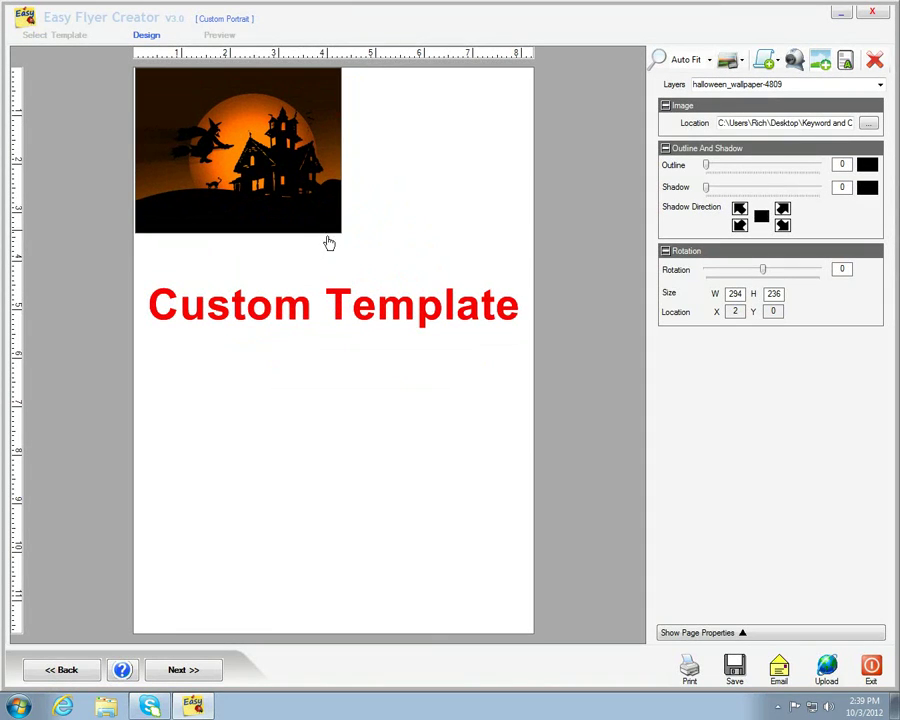
{"action": "left_click_drag", "start_coordinate": [340, 232], "coordinate": [537, 635]}
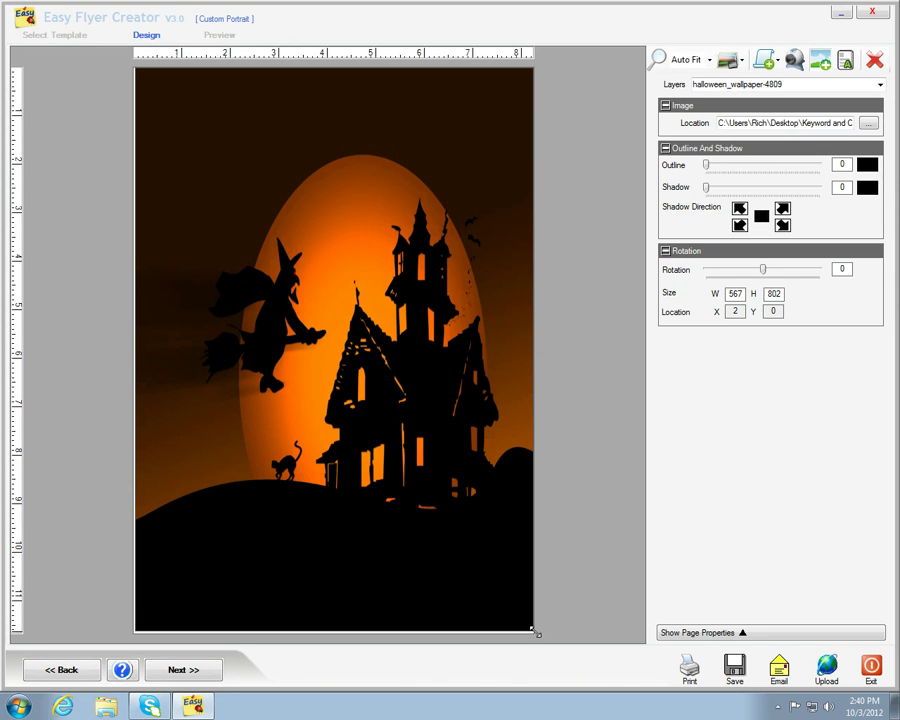
- Add three 'Add Your Text' boxes and place them at the top, middle and bottom of the page
{"action": "left_click", "coordinate": [521, 354]}
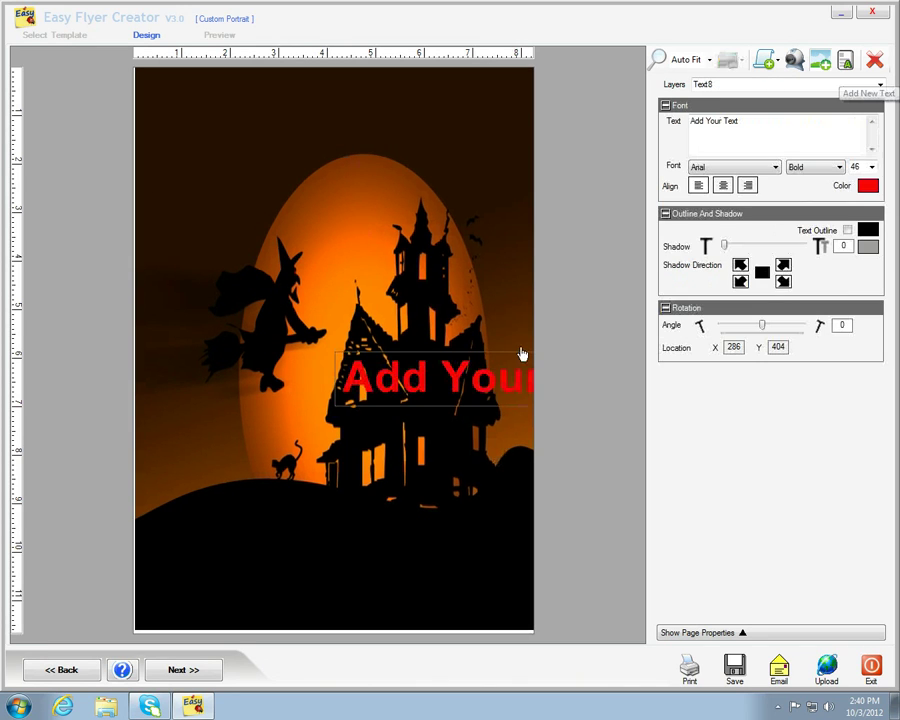
{"action": "left_click_drag", "start_coordinate": [434, 376], "coordinate": [281, 115]}
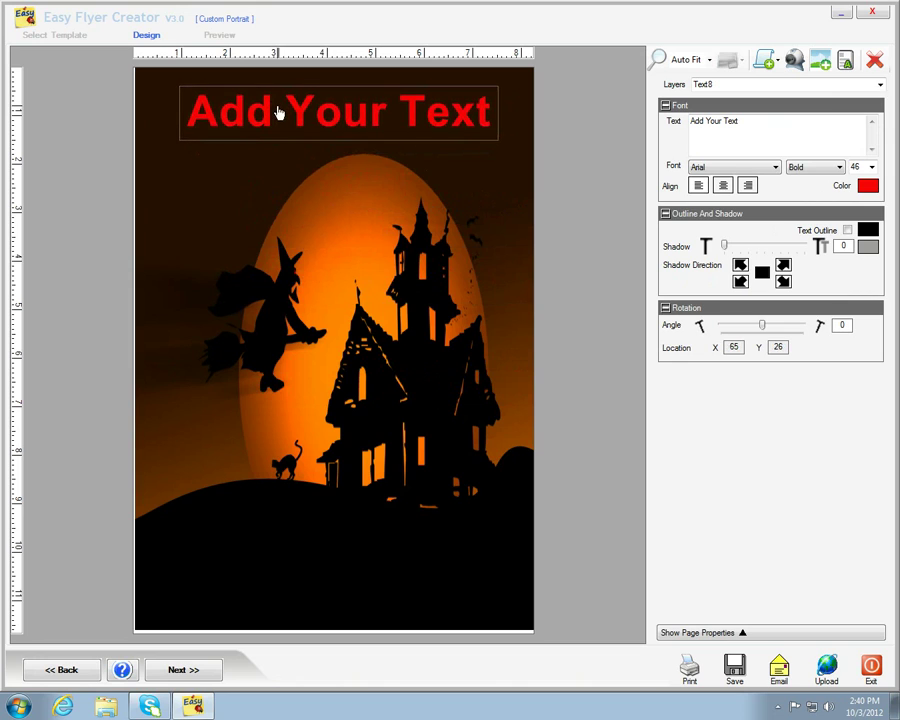
{"action": "left_click", "coordinate": [845, 60]}
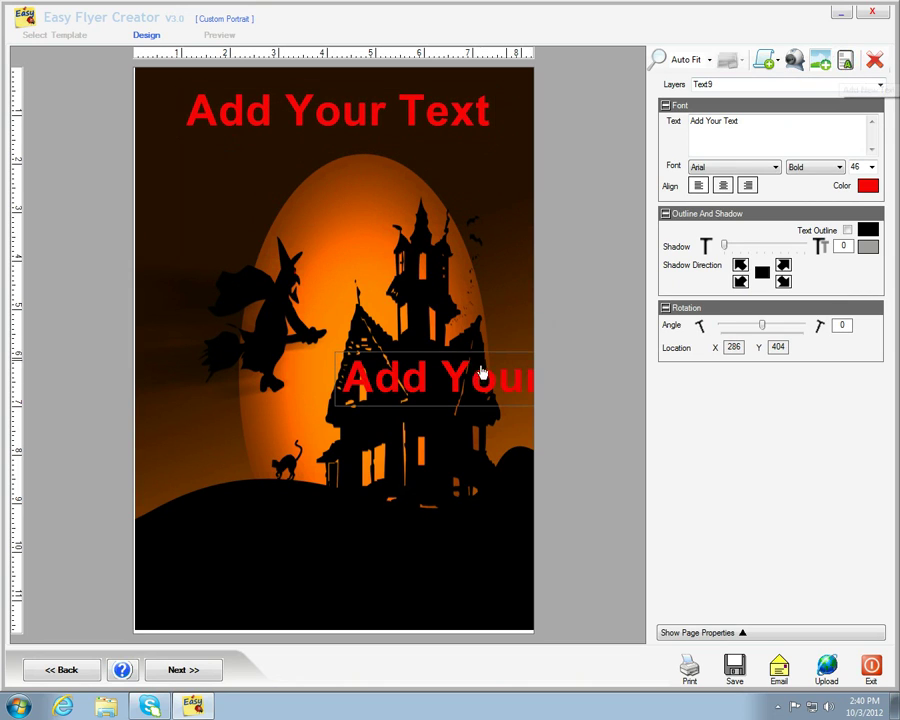
{"action": "left_click_drag", "start_coordinate": [481, 373], "coordinate": [325, 313]}
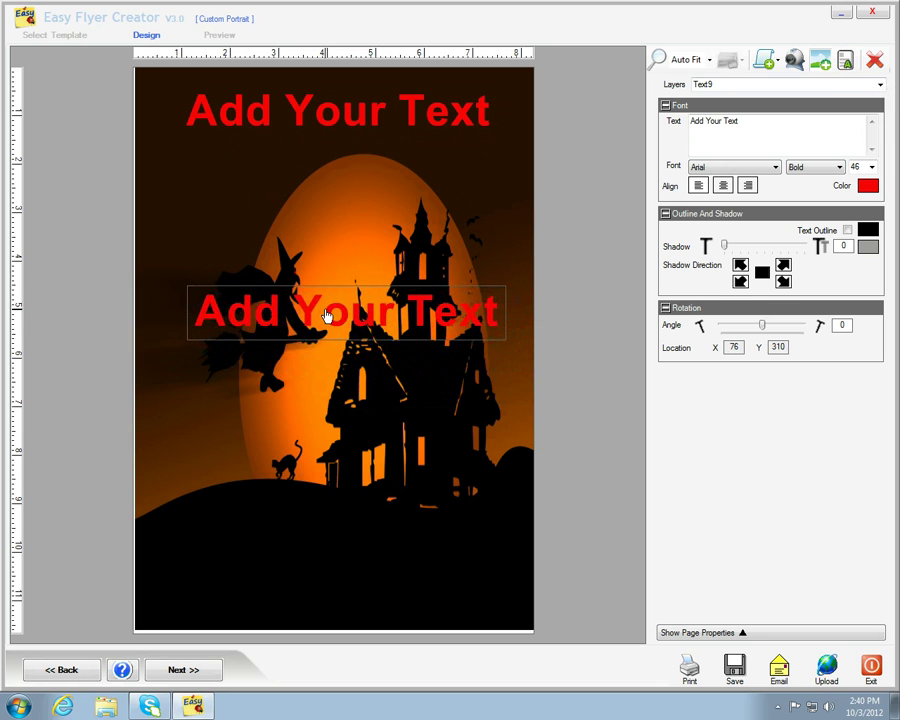
{"action": "left_click", "coordinate": [845, 60]}
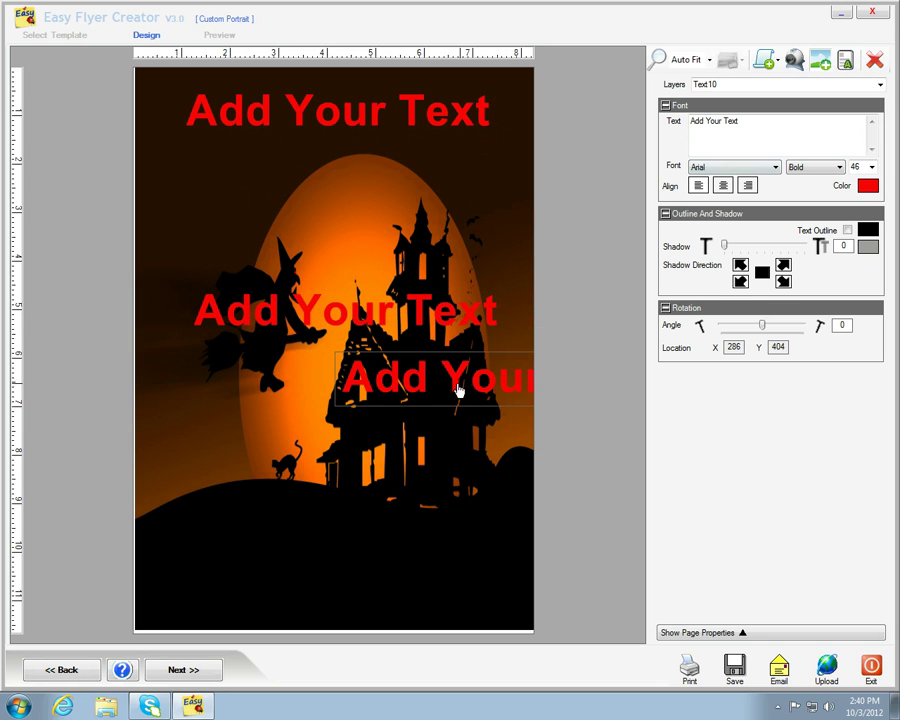
{"action": "left_click_drag", "start_coordinate": [458, 390], "coordinate": [260, 612]}
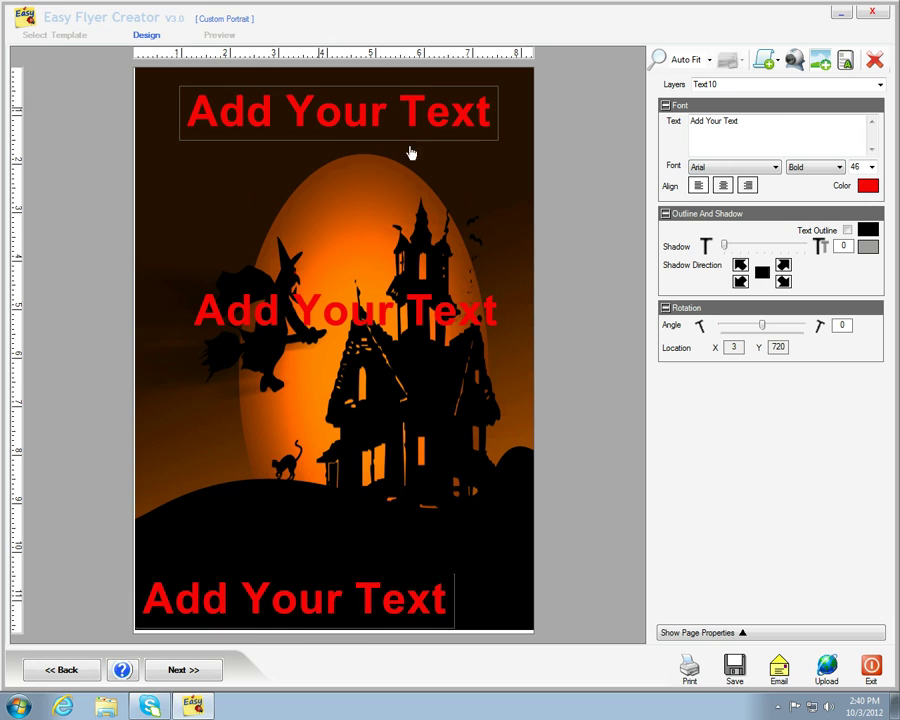
- Centre the top text box and replace its placeholder with 'Fright Night Festival'
{"action": "left_click", "coordinate": [410, 145]}
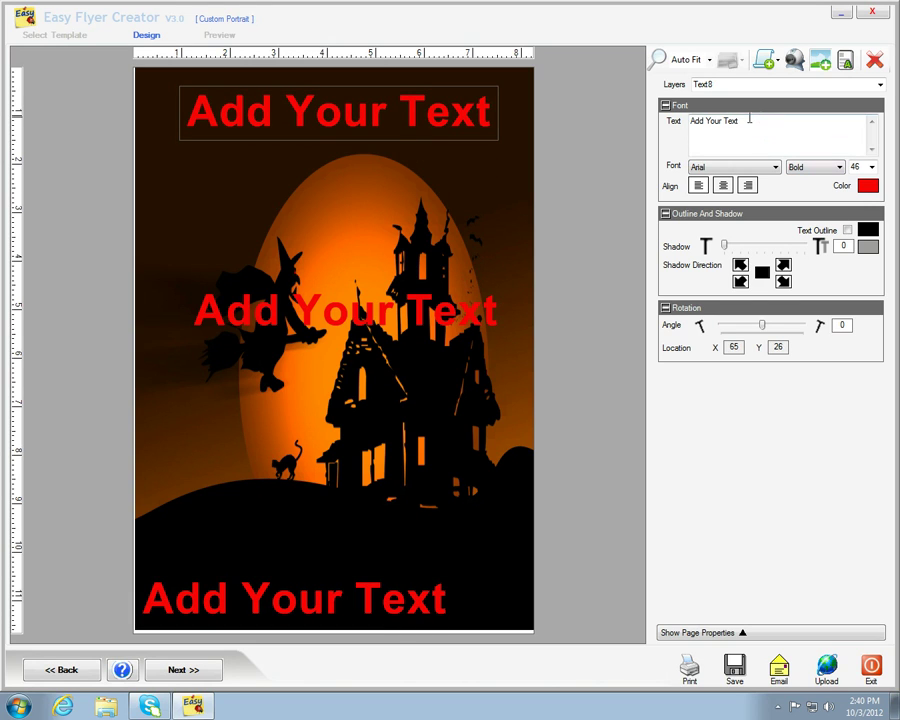
{"action": "left_click_drag", "start_coordinate": [749, 120], "coordinate": [655, 119]}
{"action": "left_click", "coordinate": [723, 186]}
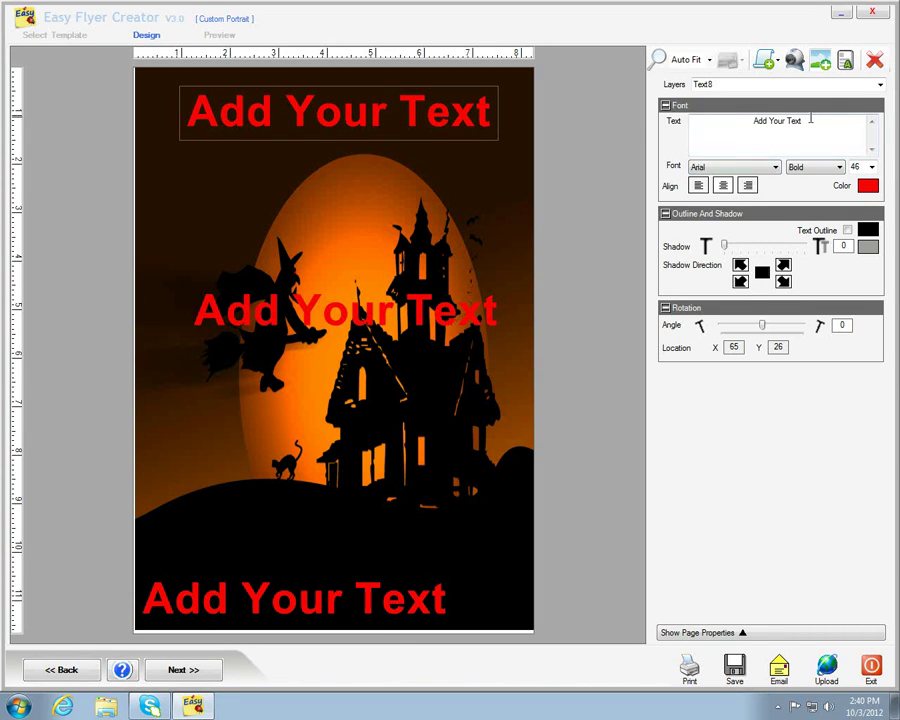
{"action": "left_click_drag", "start_coordinate": [814, 120], "coordinate": [716, 126]}
{"action": "key", "text": "BackSpace"}
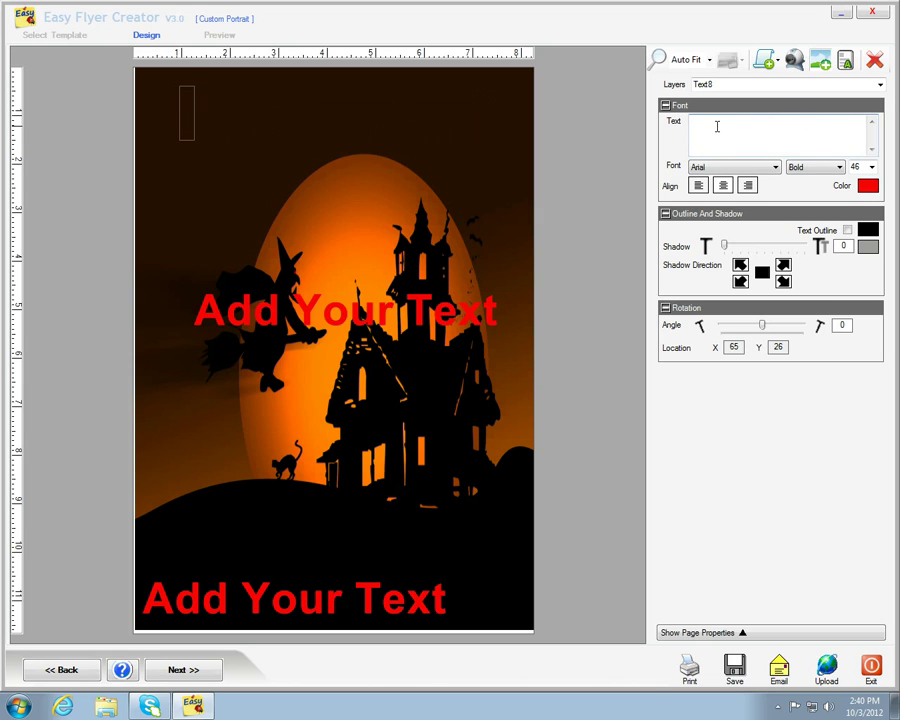
{"action": "type", "text": "Fri"}
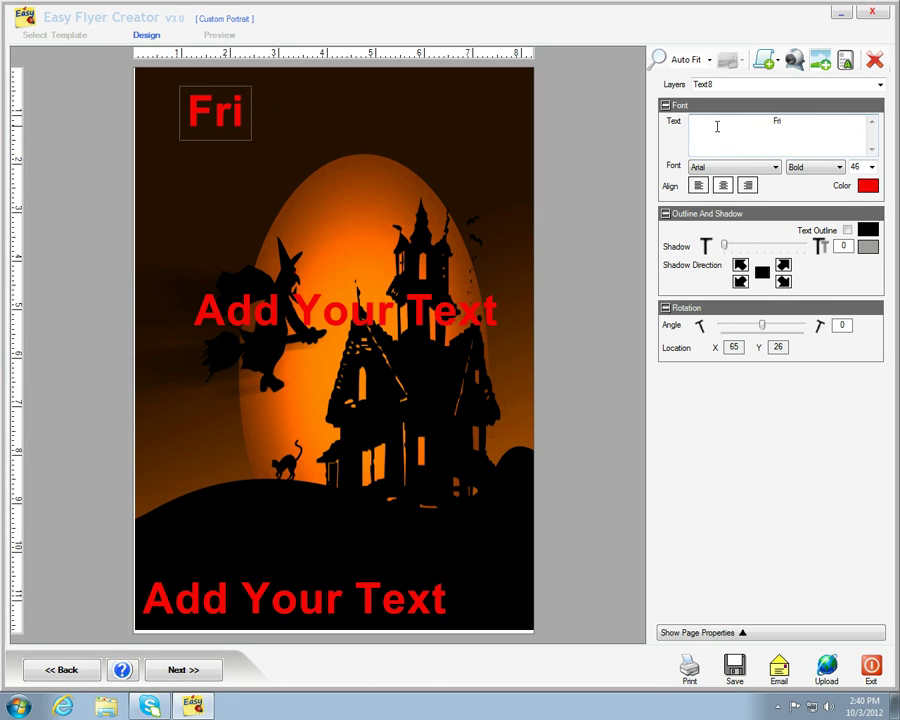
{"action": "type", "text": "ght"}
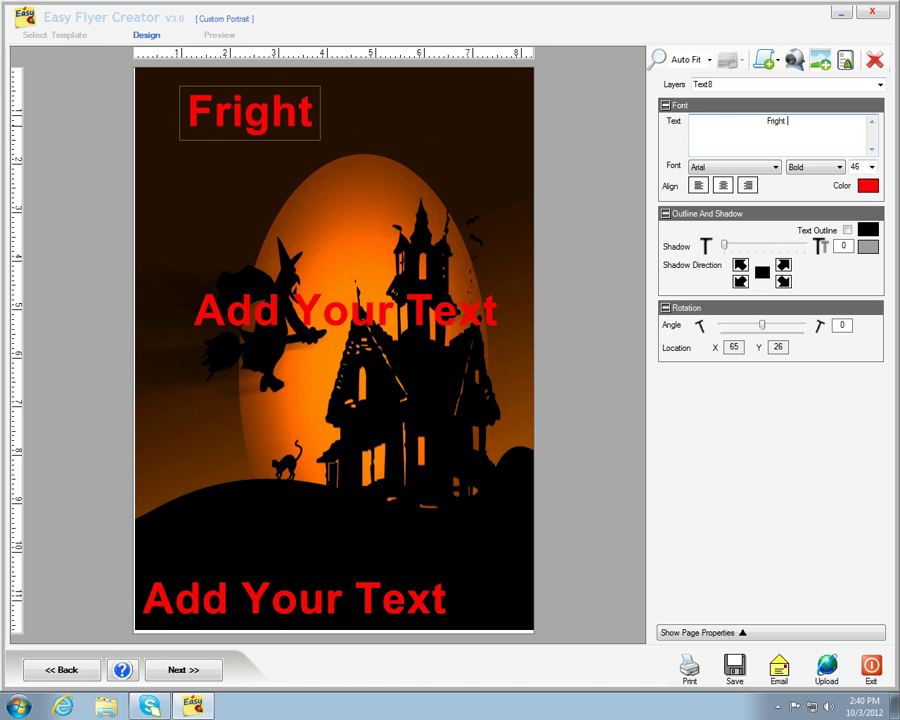
{"action": "type", "text": " Night"}
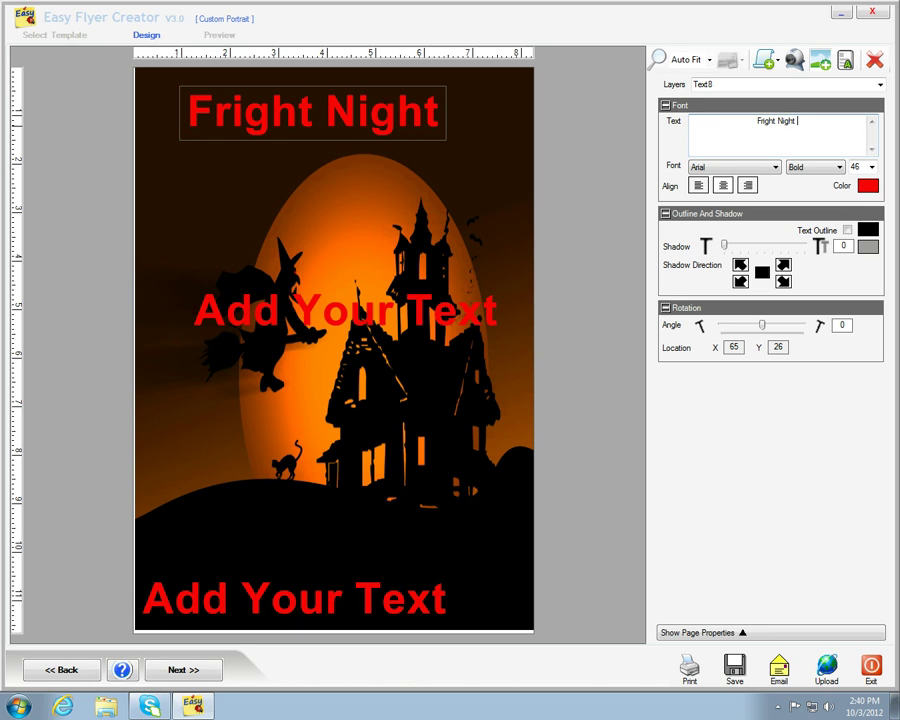
{"action": "type", "text": " Festi"}
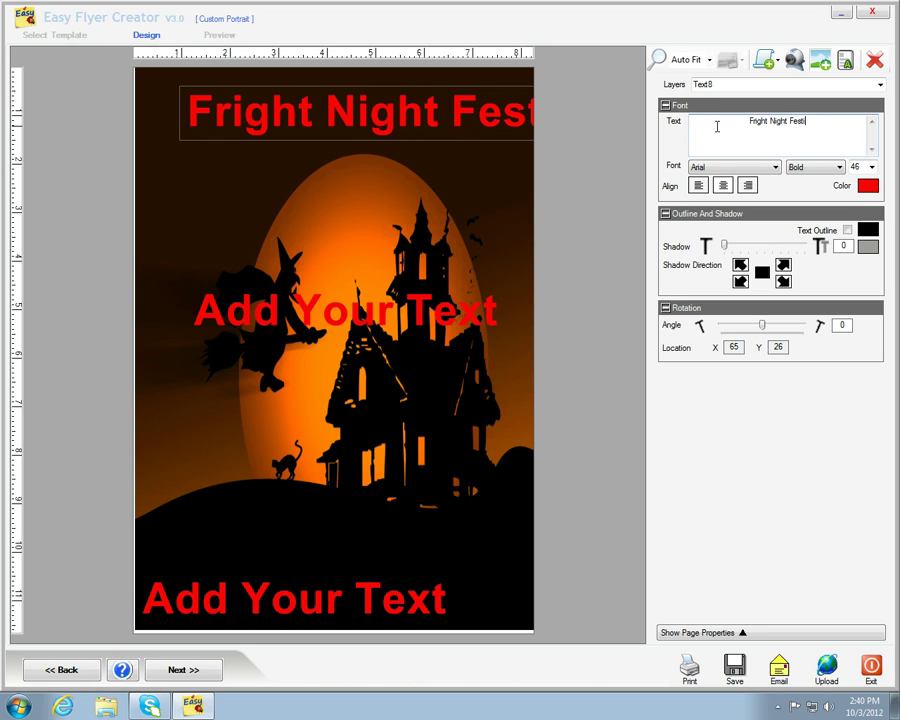
{"action": "type", "text": "val"}
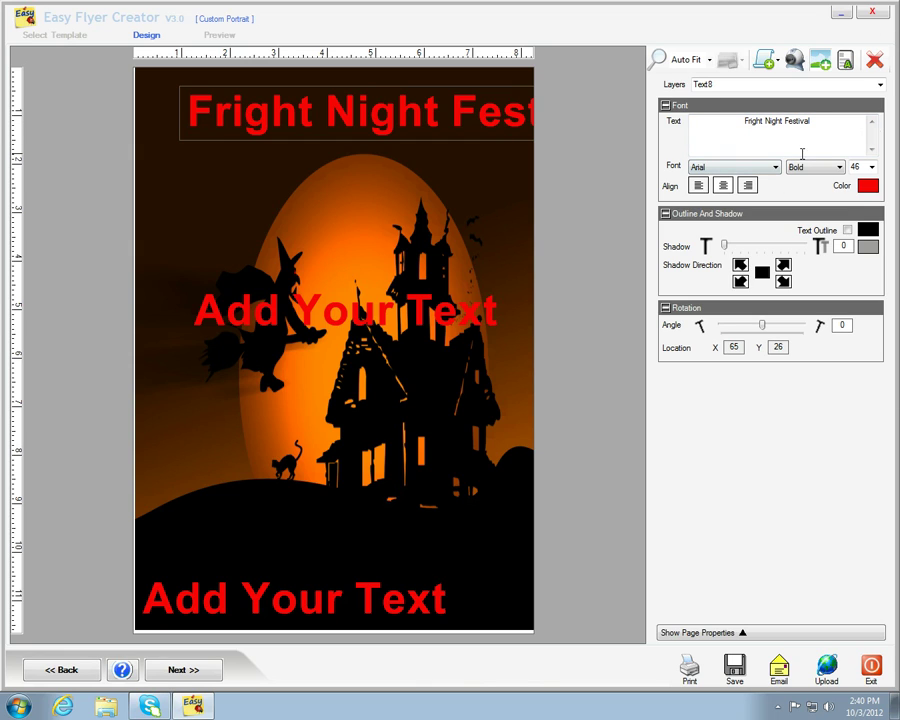
- Shrink the heading to size 36 and nudge it up and left to fit the page
{"action": "left_click", "coordinate": [871, 167]}
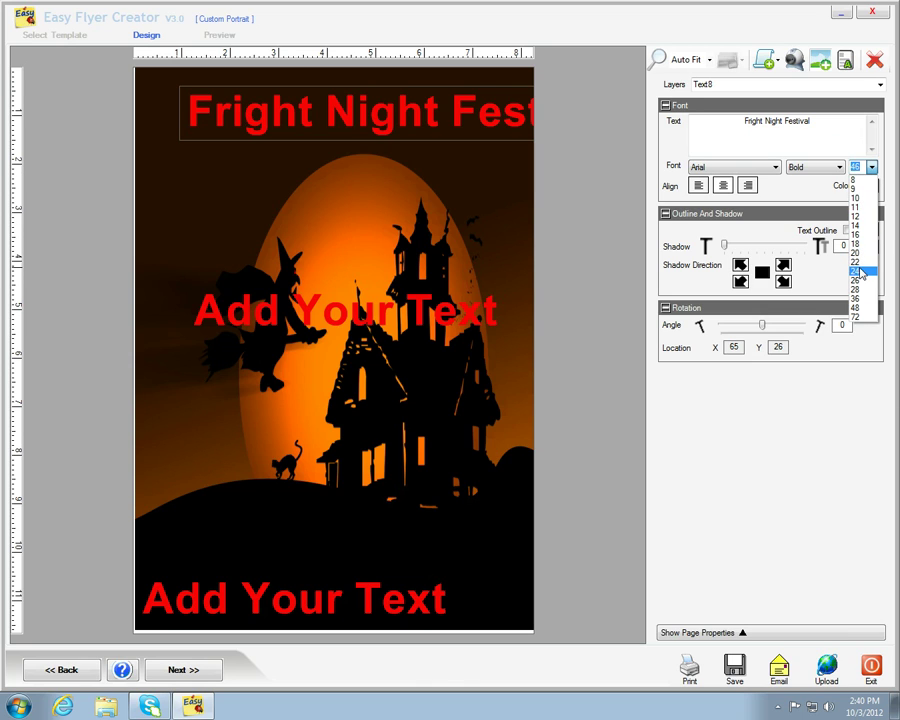
{"action": "left_click", "coordinate": [857, 290]}
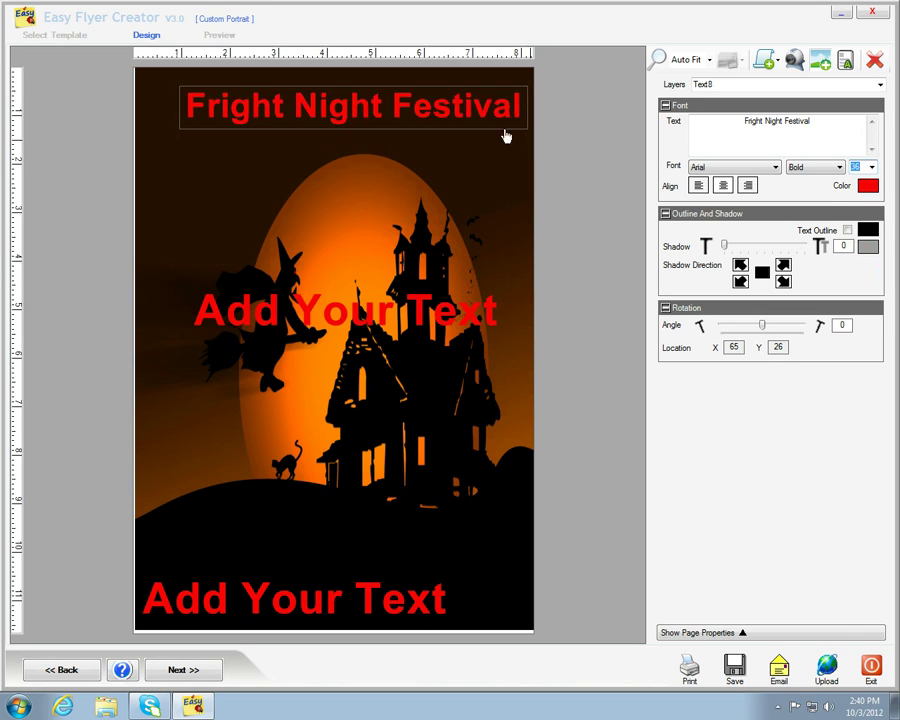
{"action": "mouse_move", "coordinate": [370, 108]}
{"action": "left_mouse_down"}
{"action": "mouse_move", "coordinate": [346, 100]}
{"action": "mouse_move", "coordinate": [382, 94]}
{"action": "left_mouse_up"}
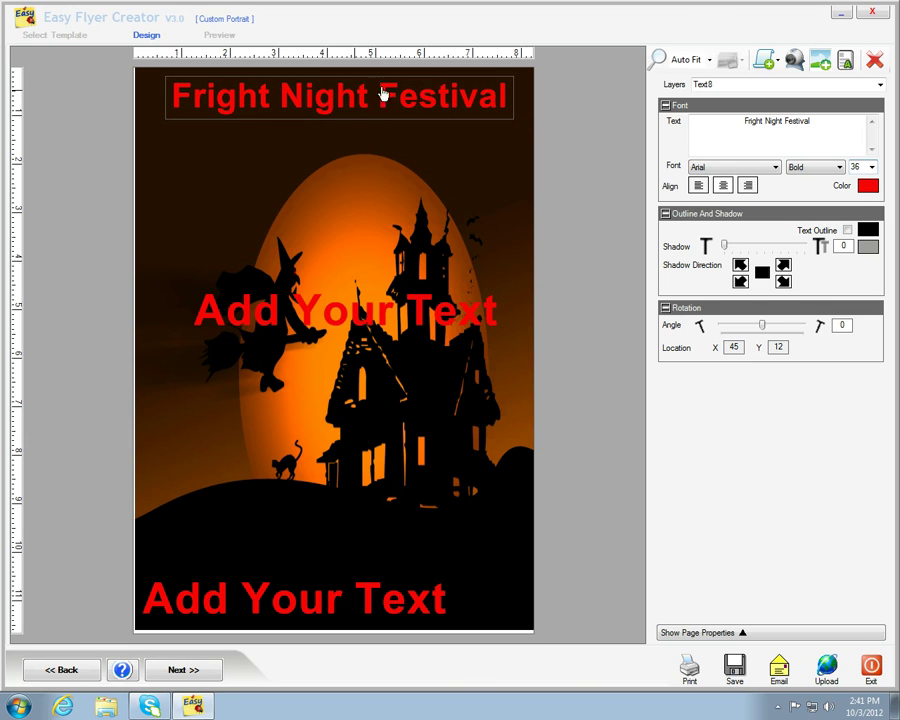
- Set the heading font to Old English Text MT with Bold Underline style
{"action": "left_click", "coordinate": [776, 169]}
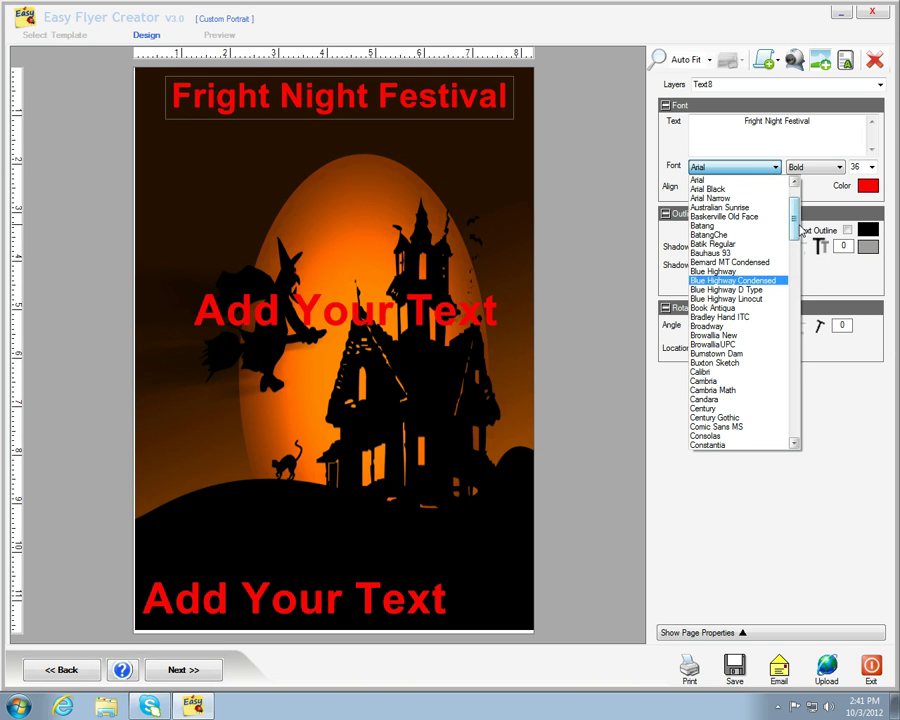
{"action": "left_click_drag", "start_coordinate": [796, 229], "coordinate": [760, 380]}
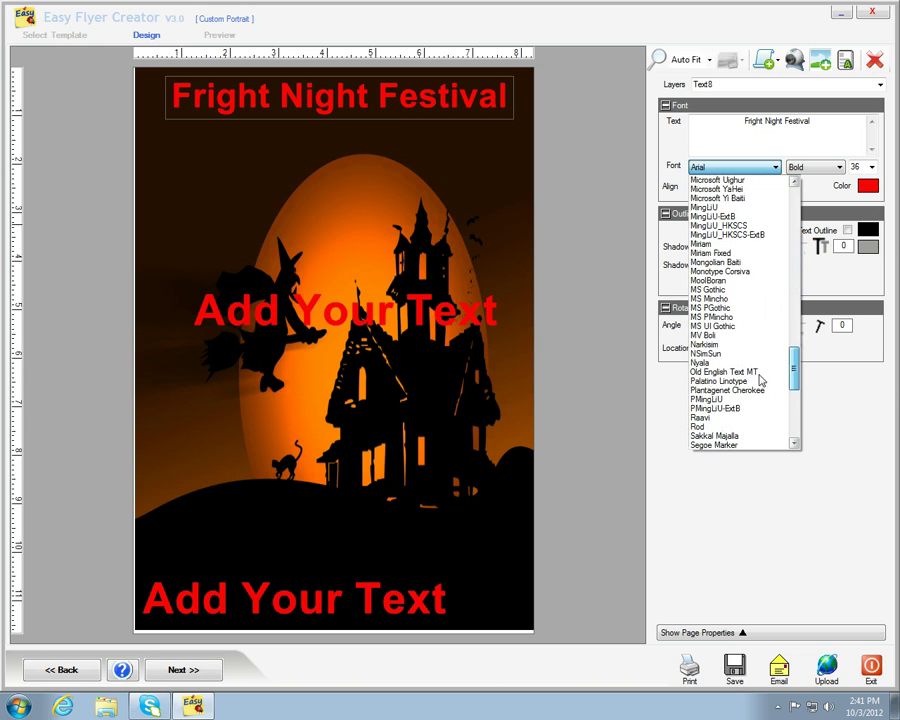
{"action": "left_click", "coordinate": [759, 373]}
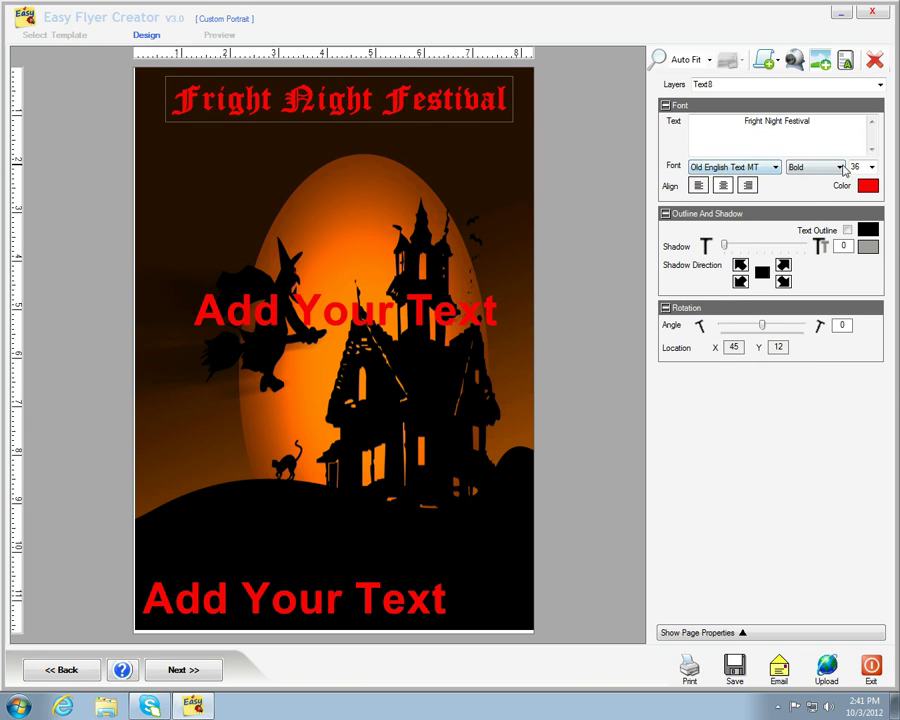
{"action": "left_click", "coordinate": [838, 167]}
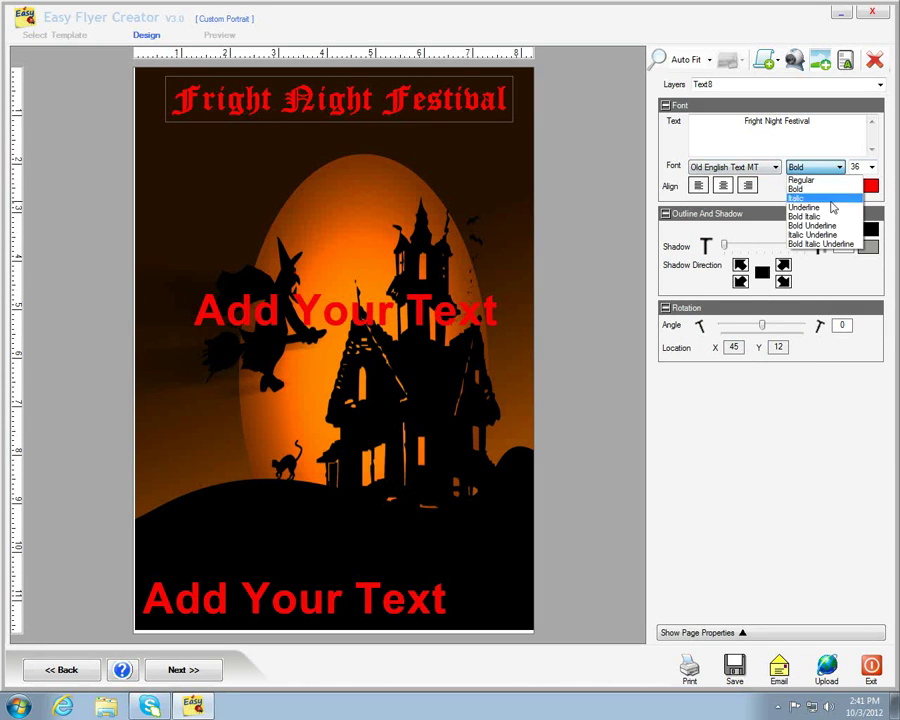
{"action": "left_click", "coordinate": [801, 231]}
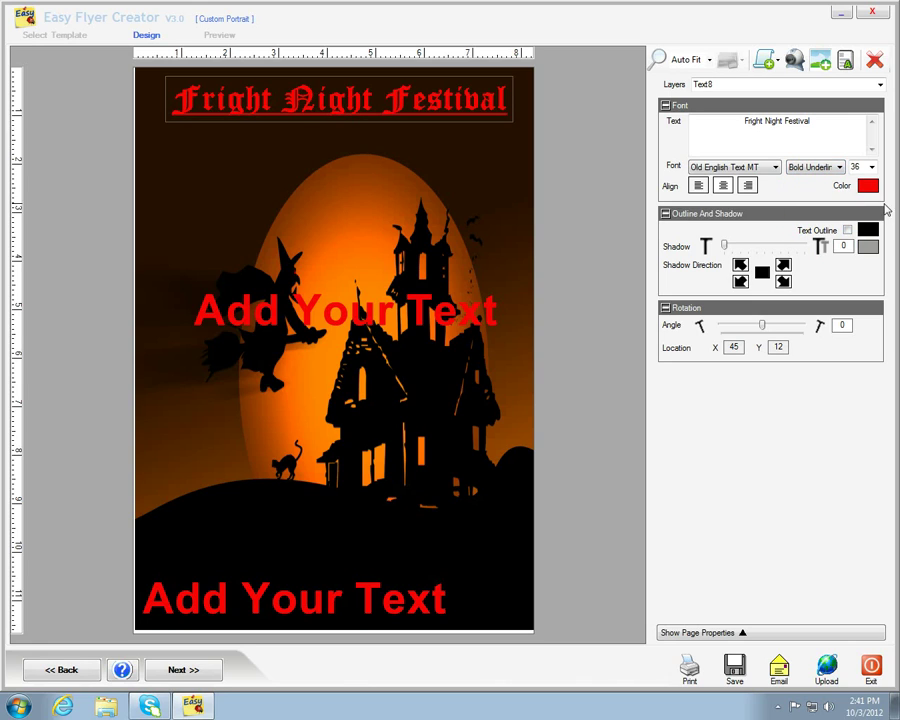
- Replace the middle placeholder with the six pasted lines of Halloween Weekend Party details
{"action": "left_click", "coordinate": [318, 316]}
{"action": "key", "text": "Delete"}
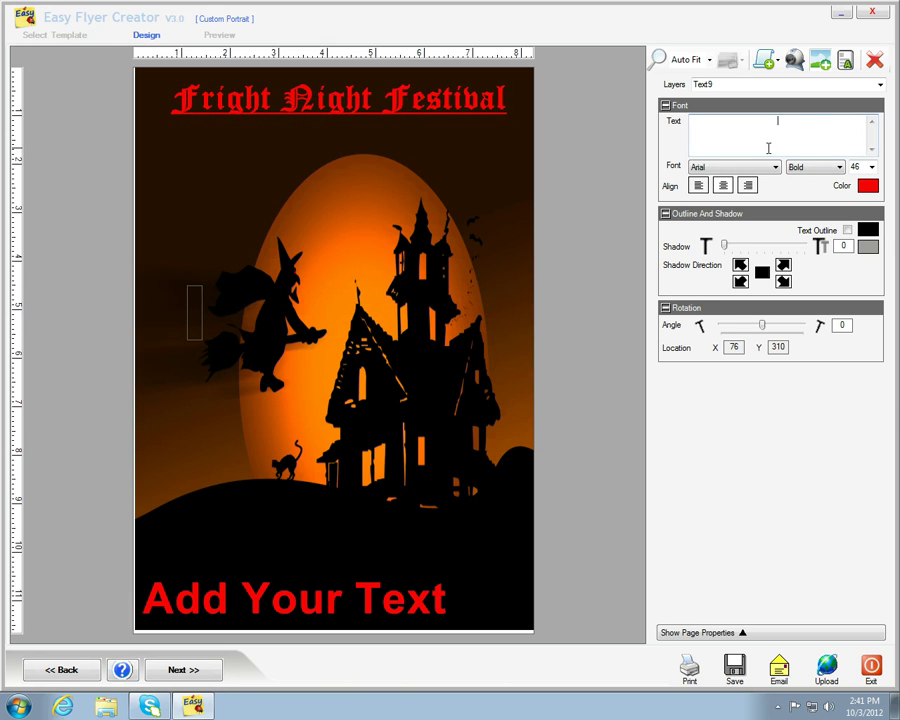
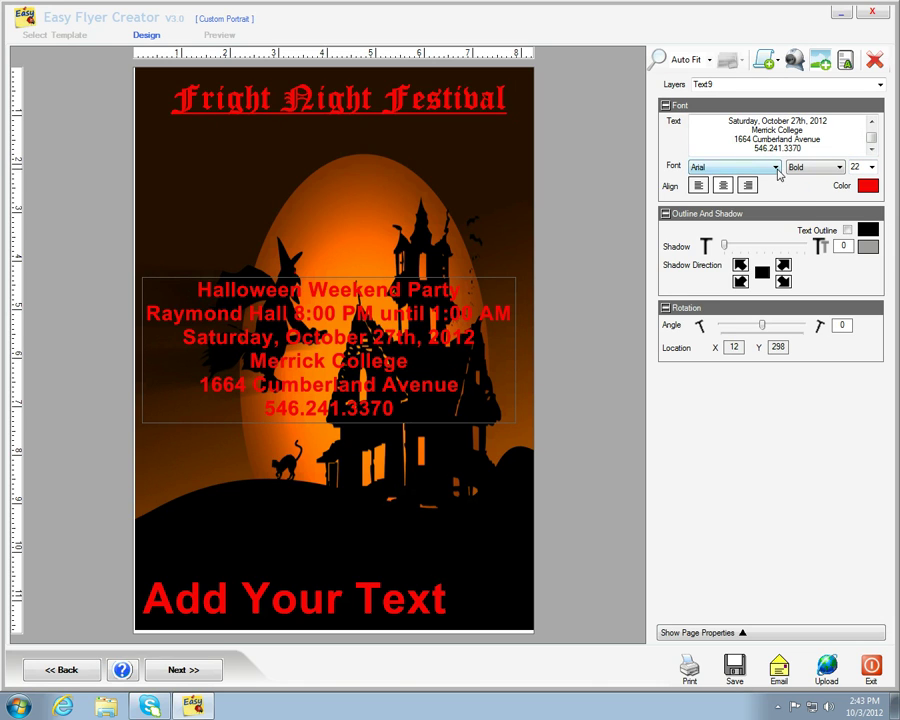
- Style the event details in Matisse ITC with a white text colour
{"action": "left_click", "coordinate": [776, 167]}
{"action": "scroll", "coordinate": [745, 240], "scroll_direction": "down", "scroll_amount": 5}
{"action": "left_click", "coordinate": [740, 254]}
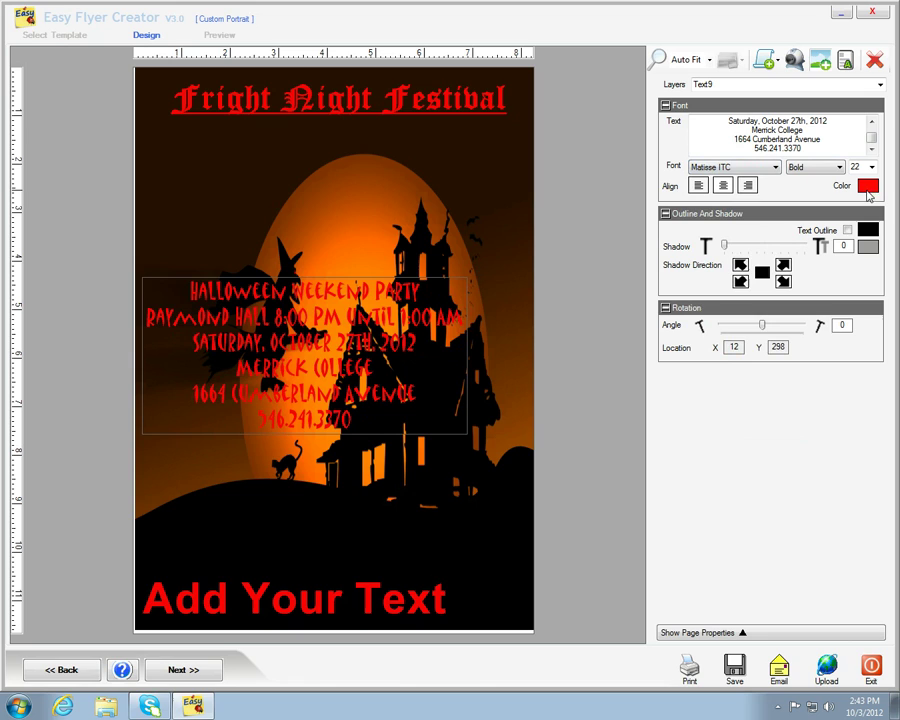
{"action": "left_click", "coordinate": [867, 187]}
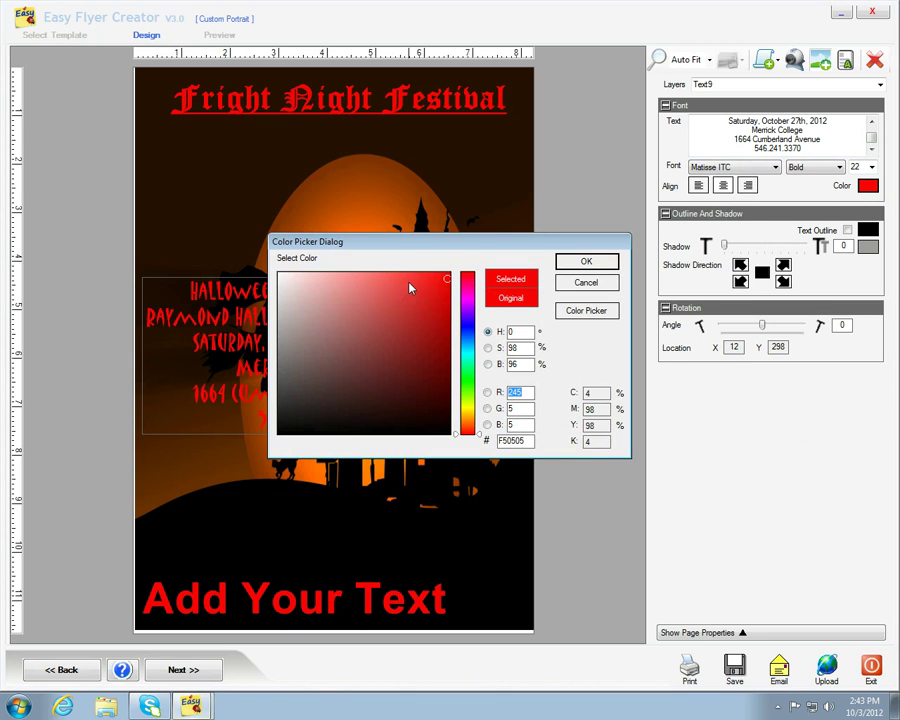
{"action": "left_click", "coordinate": [280, 276]}
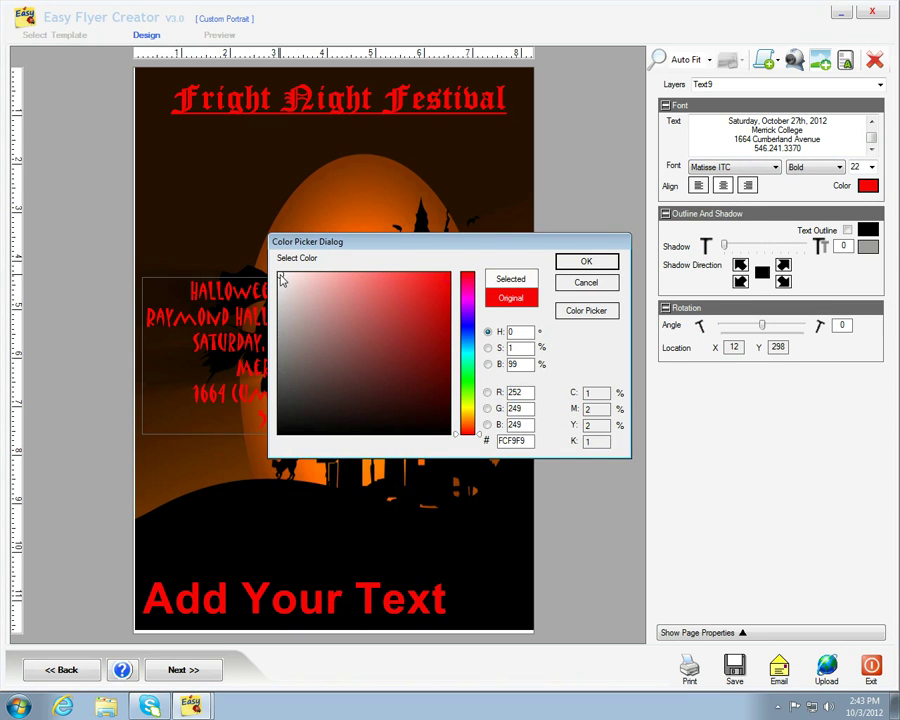
{"action": "left_click", "coordinate": [585, 263]}
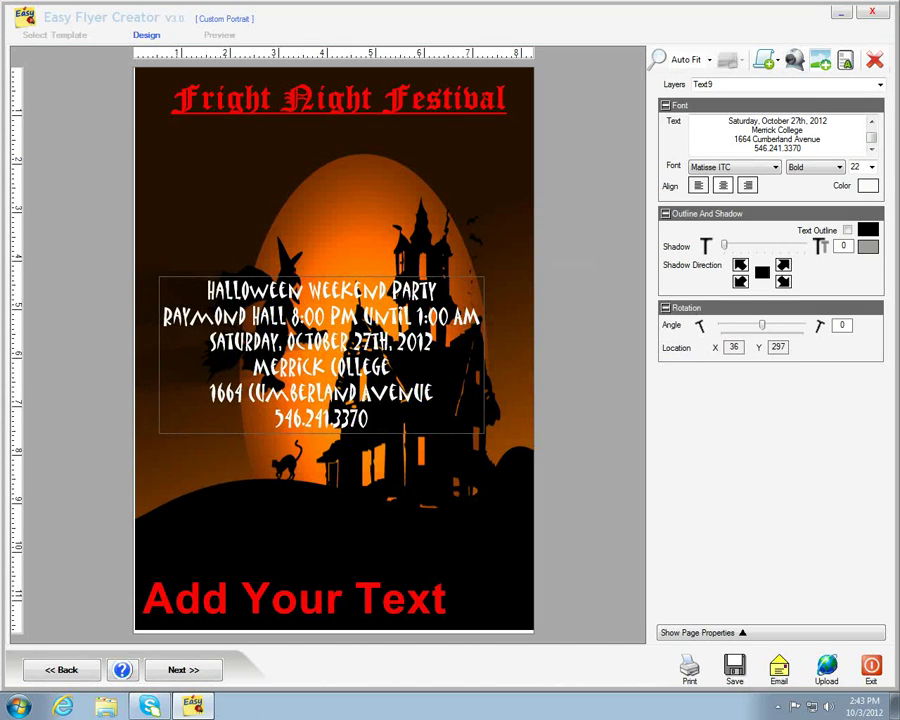
- Centre-align the bottom text box and select its placeholder wording for the website address
{"action": "left_click", "coordinate": [258, 604]}
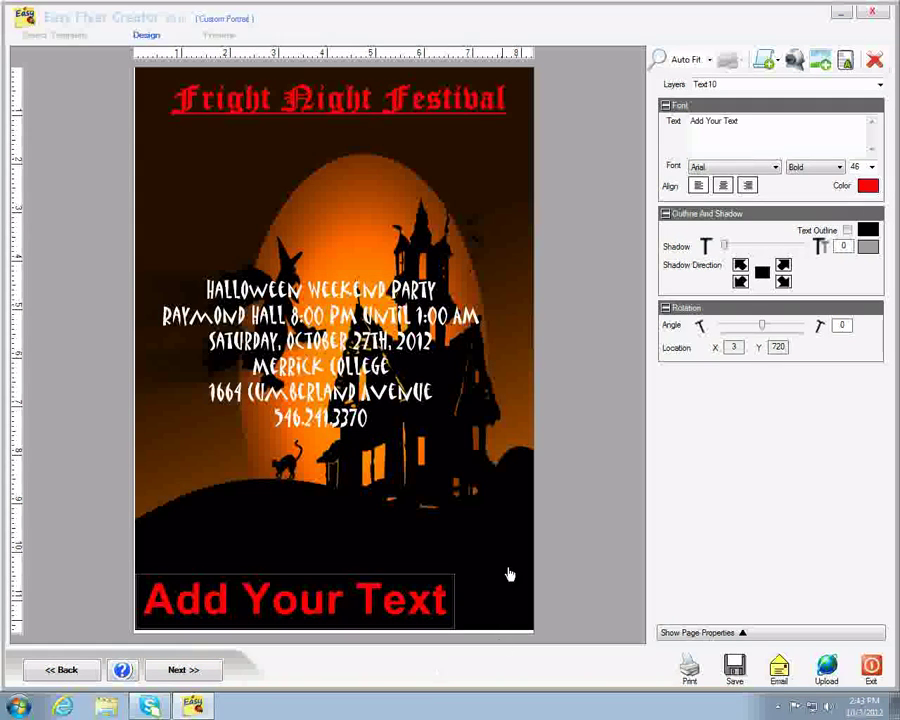
{"action": "triple_click", "coordinate": [741, 123]}
{"action": "left_click", "coordinate": [723, 185]}
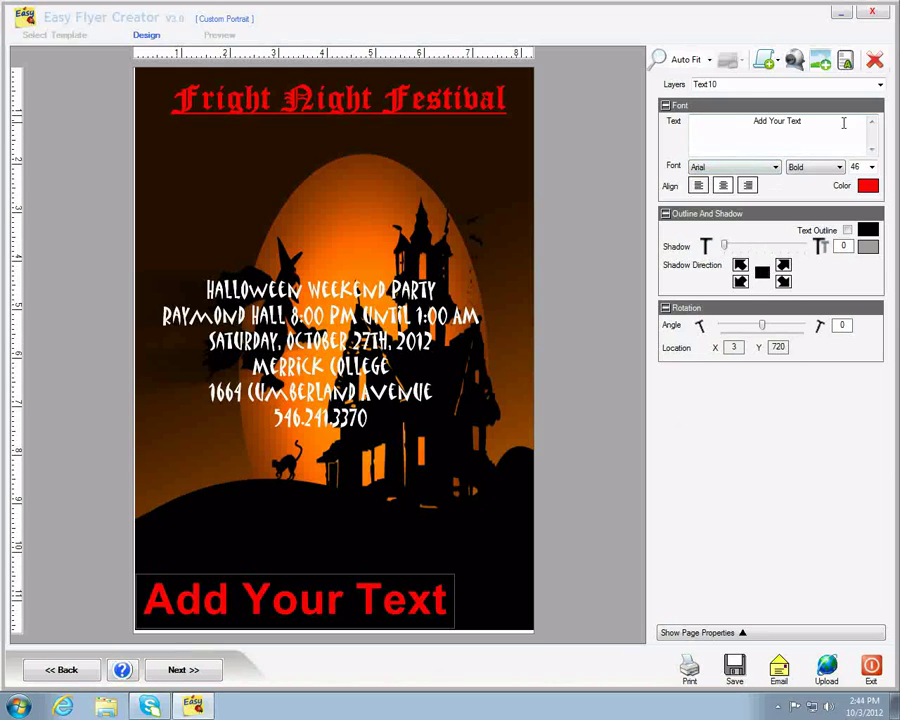
{"action": "left_click_drag", "start_coordinate": [802, 121], "coordinate": [747, 121]}
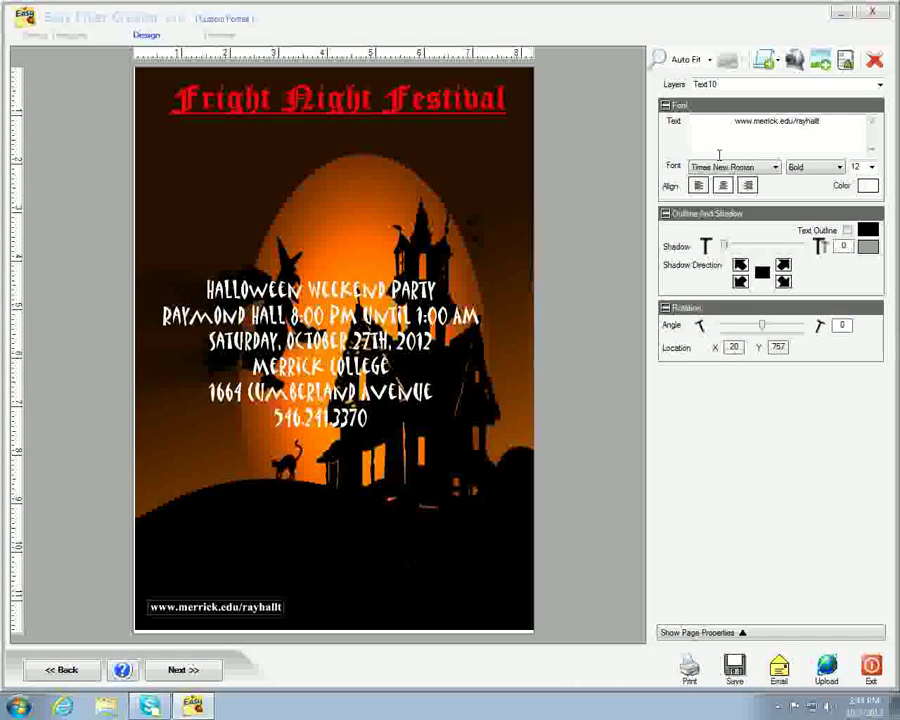
- Add a size-6 QR code encoding the flyer's website address
{"action": "left_click", "coordinate": [777, 62]}
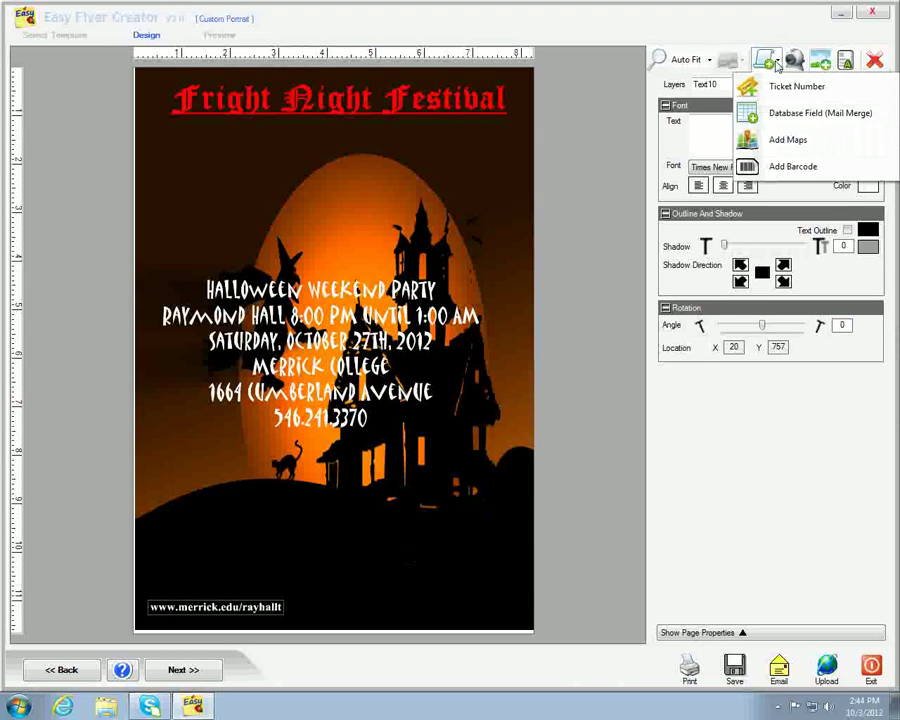
{"action": "left_click", "coordinate": [775, 166]}
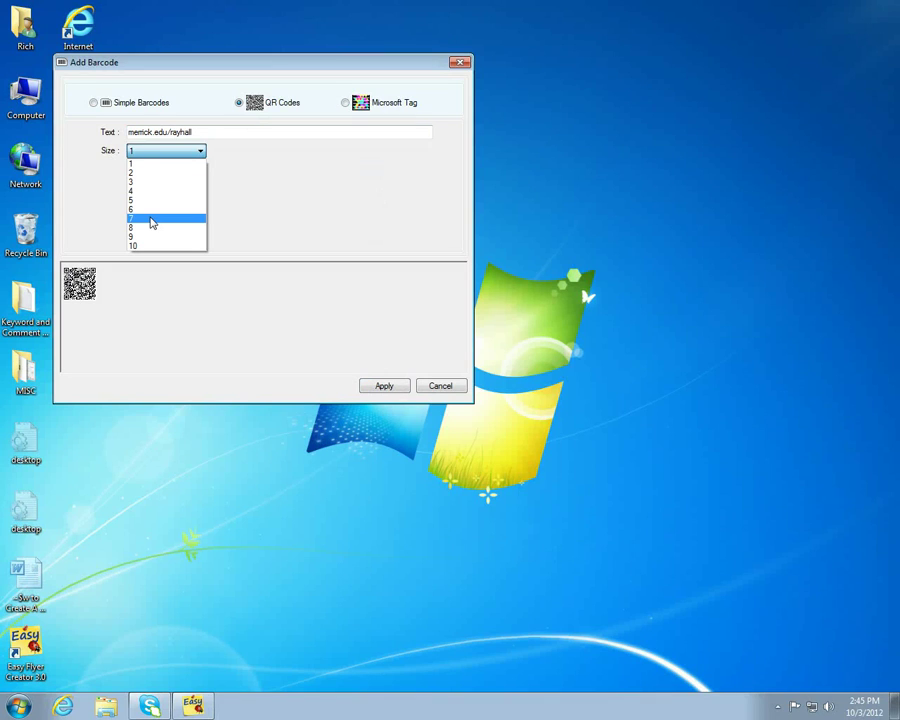
{"action": "left_click", "coordinate": [157, 209]}
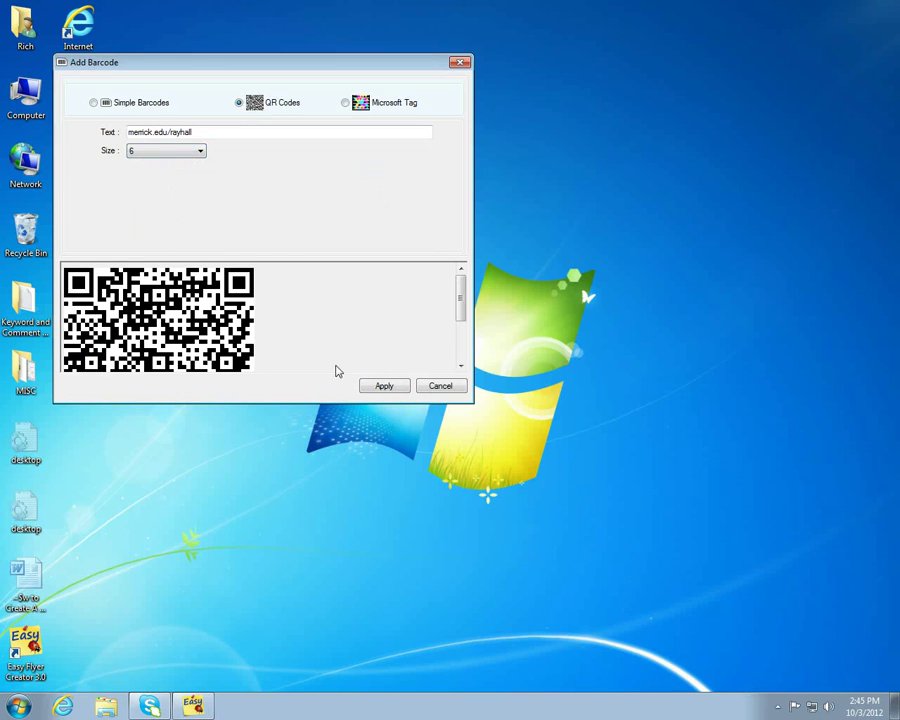
- Move the QR code to the flyer's bottom-right corner and give it a white outline
{"action": "left_click", "coordinate": [383, 387]}
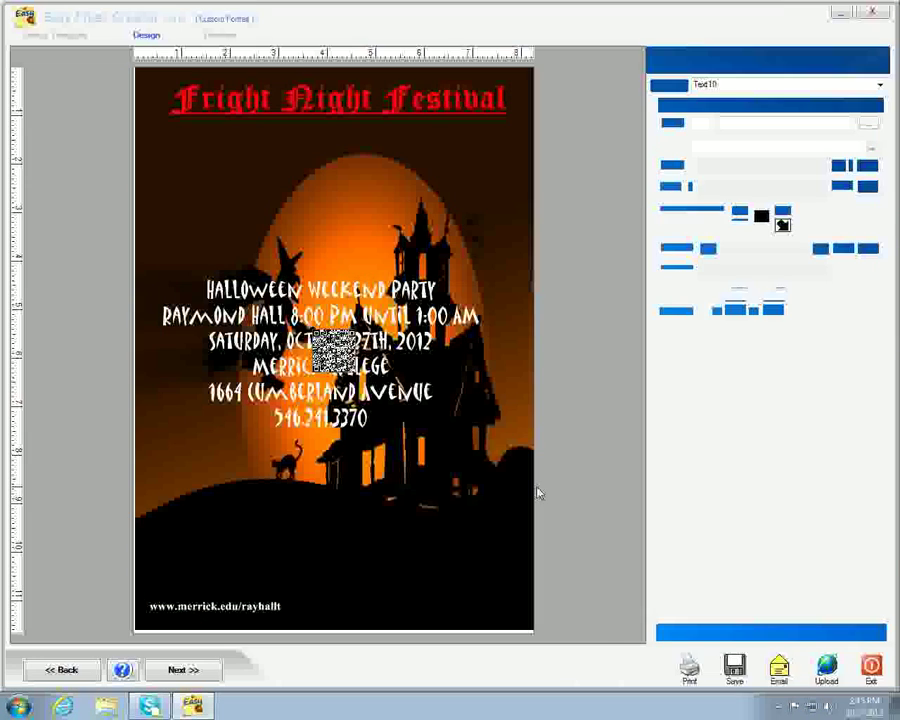
{"action": "left_click_drag", "start_coordinate": [335, 352], "coordinate": [481, 585]}
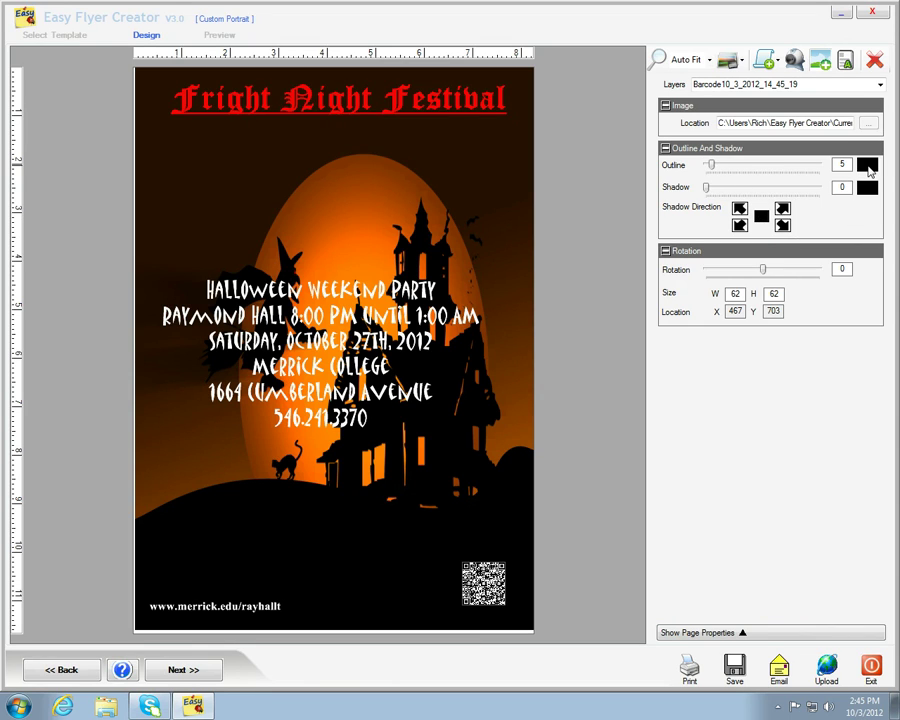
{"action": "left_click", "coordinate": [866, 166]}
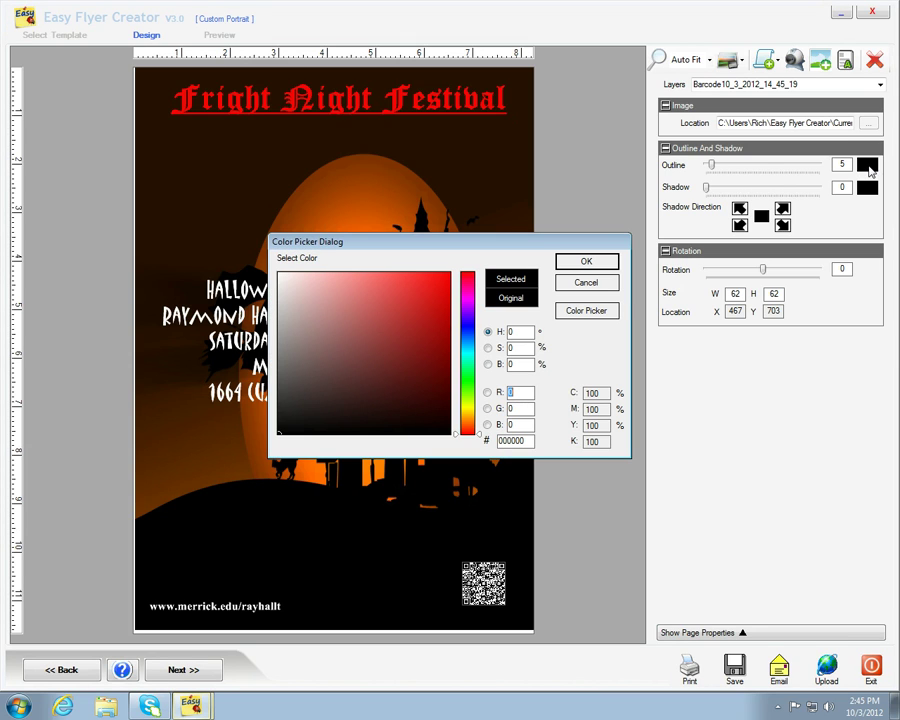
{"action": "left_click", "coordinate": [281, 278]}
{"action": "left_click", "coordinate": [587, 262]}
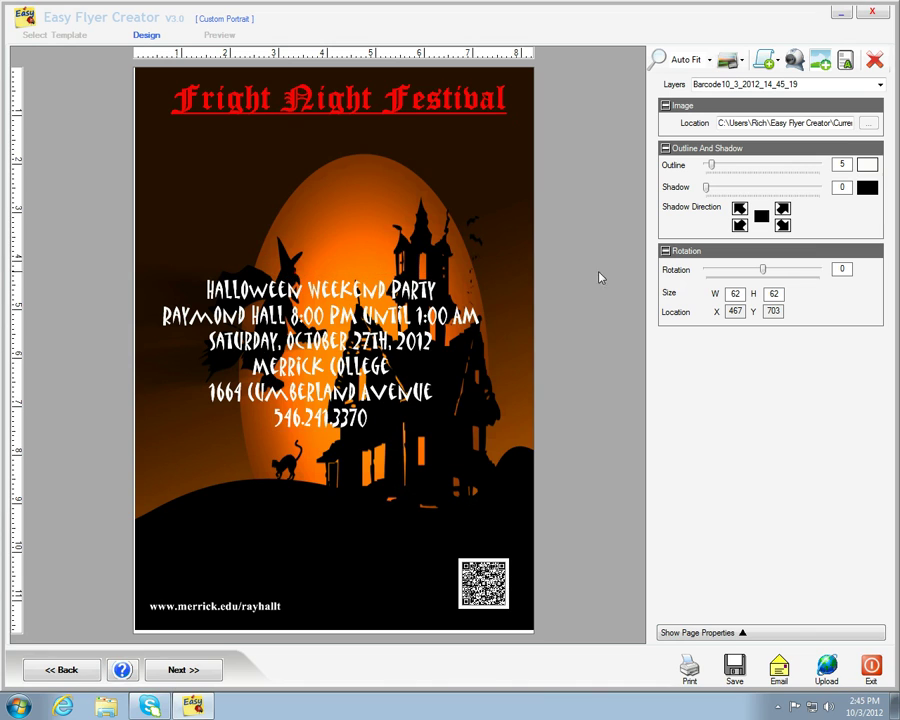
{"action": "left_click", "coordinate": [320, 397]}
{"action": "left_click", "coordinate": [182, 670]}
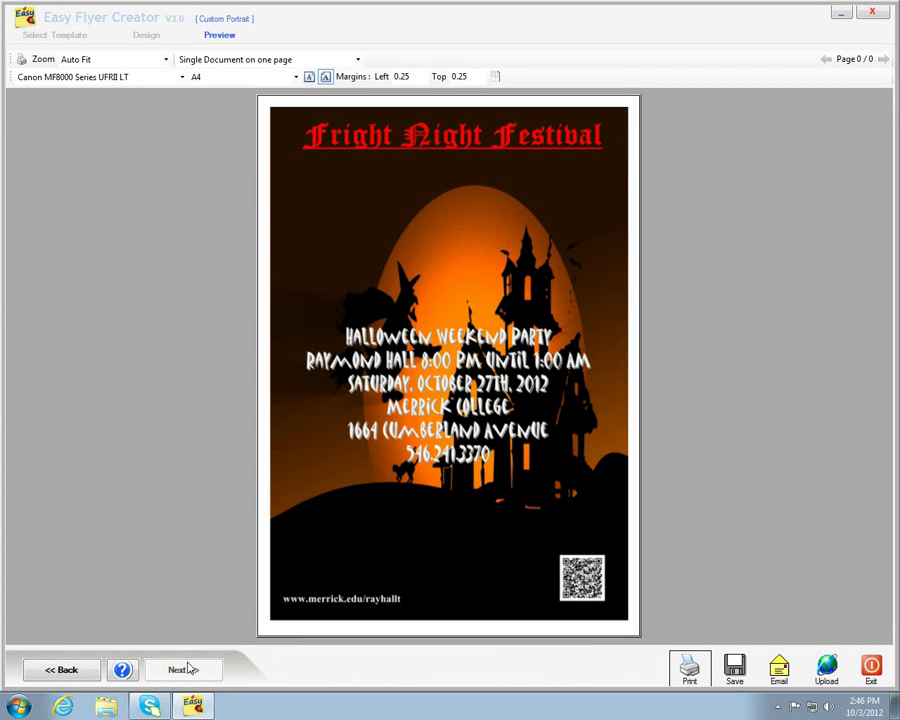
{"action": "left_click", "coordinate": [62, 670]}
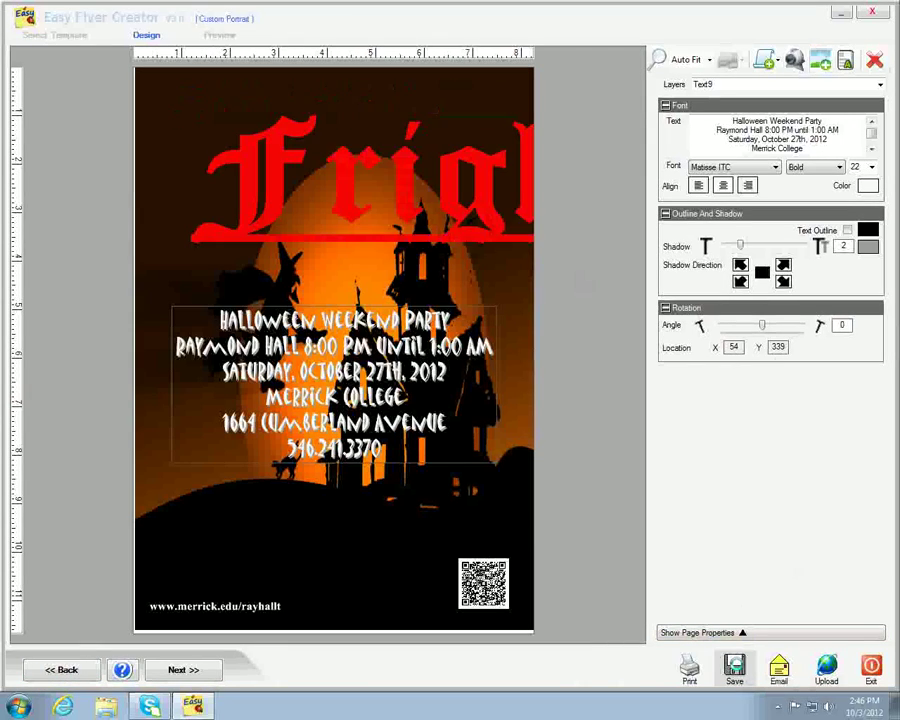
{"action": "left_click", "coordinate": [734, 670]}
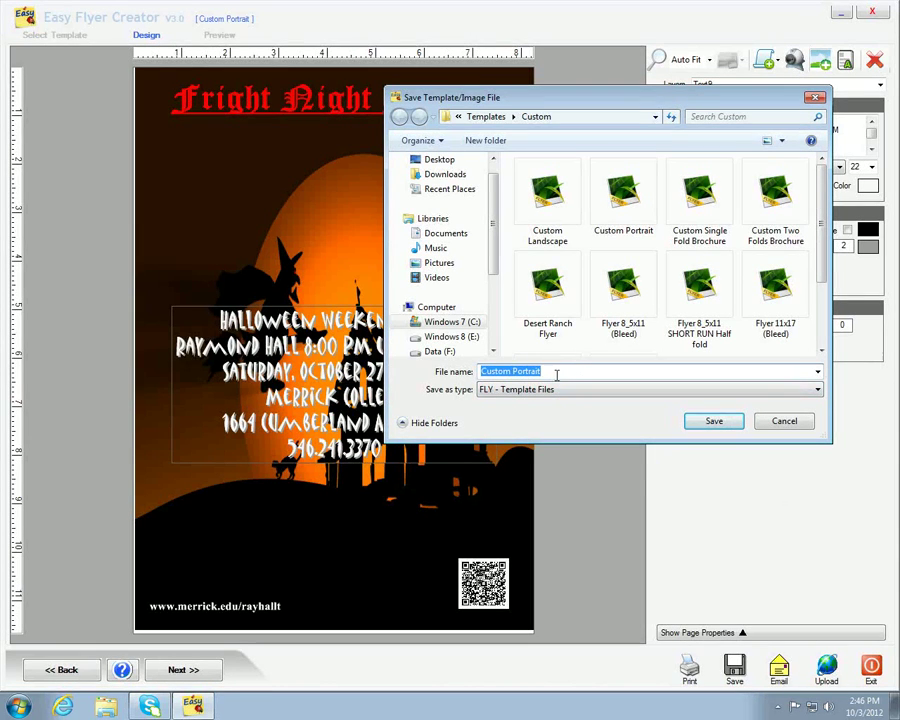
{"action": "left_click", "coordinate": [546, 370]}
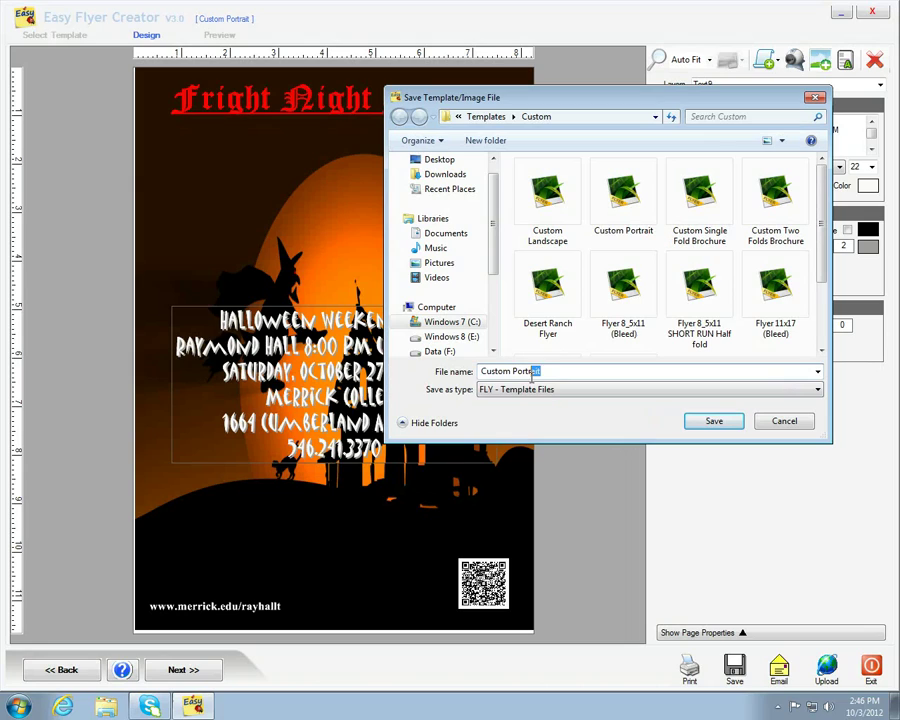
{"action": "left_click_drag", "start_coordinate": [533, 374], "coordinate": [484, 372]}
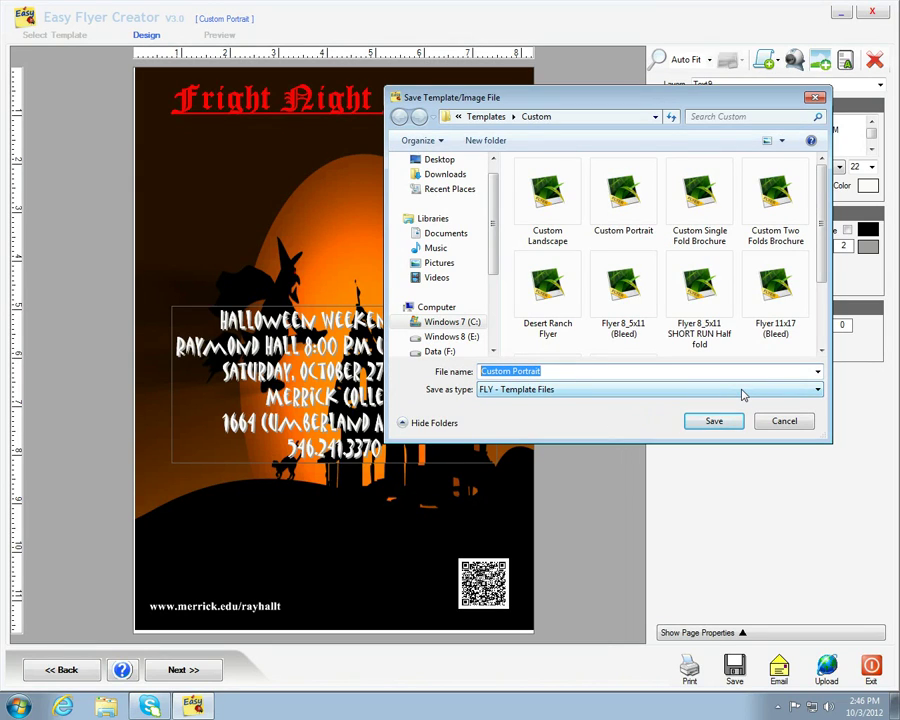
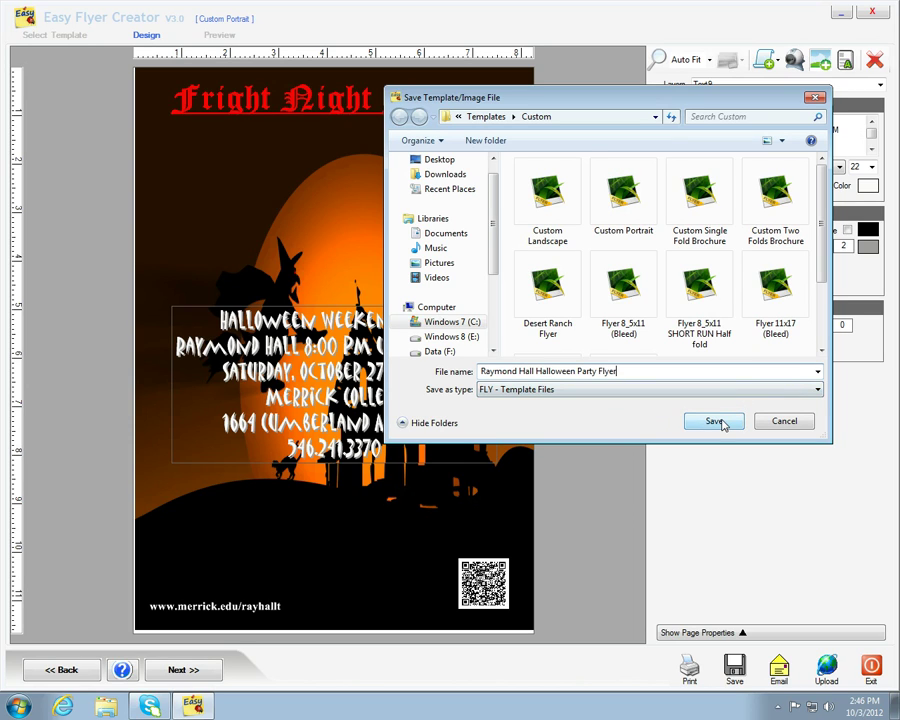
{"action": "left_click", "coordinate": [716, 422]}
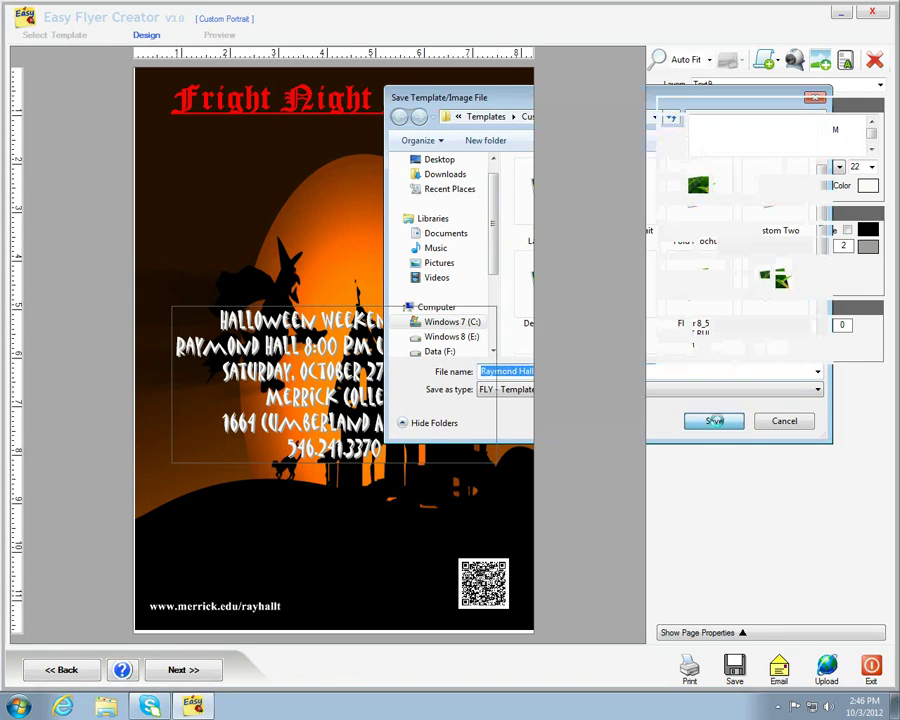